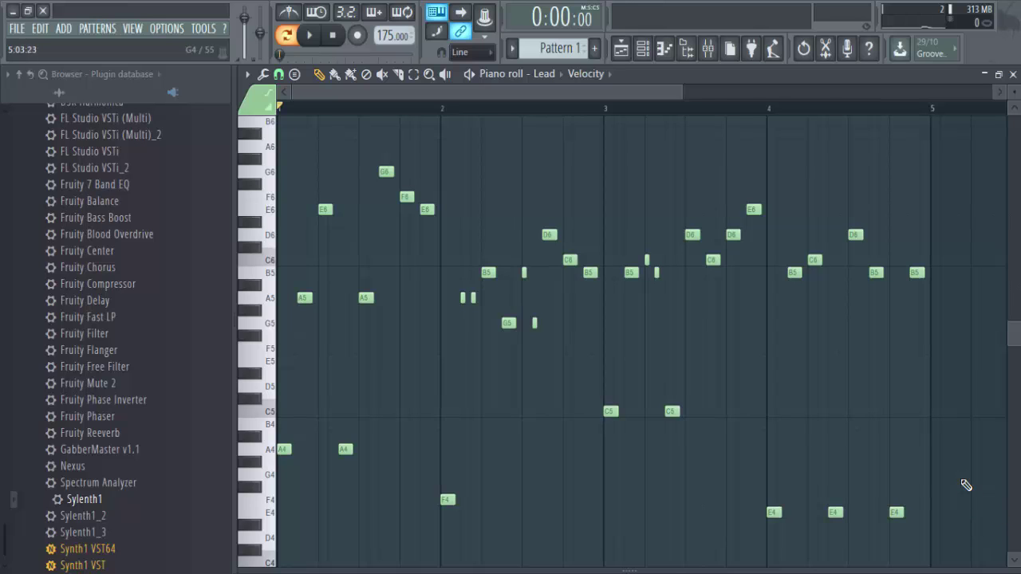
# - Audition the Lead pattern, then add a Nexus channel to the rack and name it Bass
pyautogui.press('space')
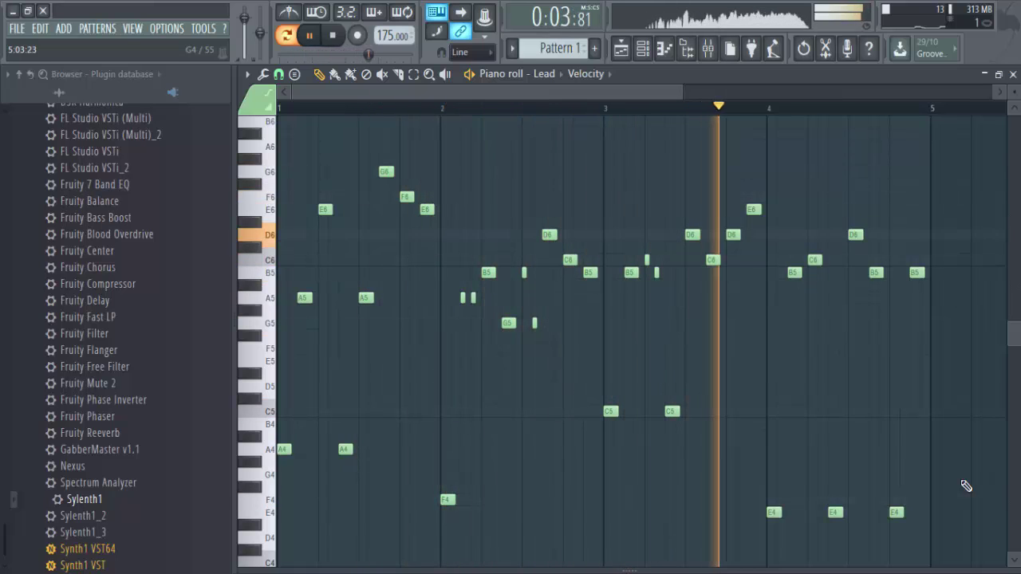
pyautogui.press('space')
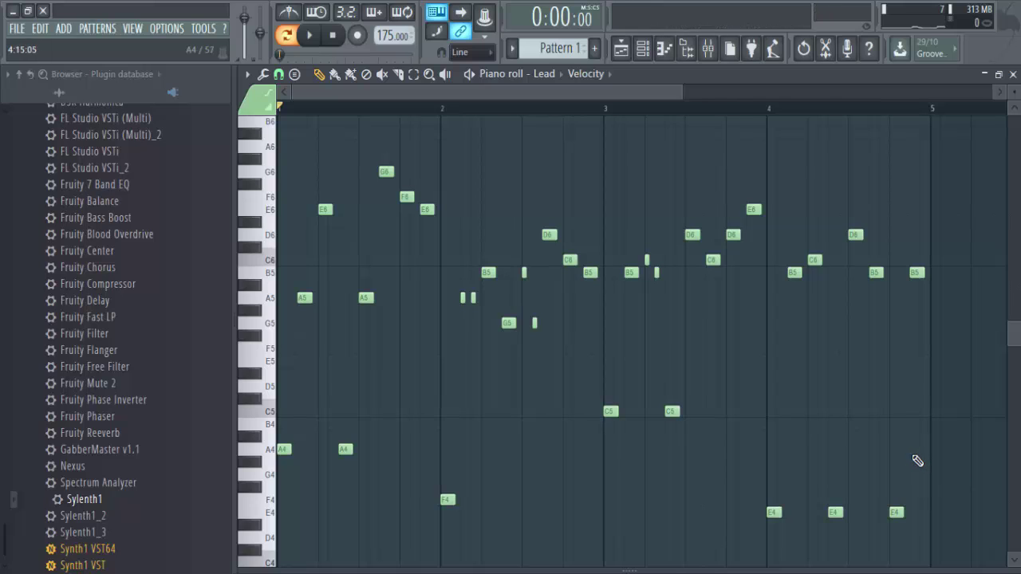
pyautogui.click(638, 62)
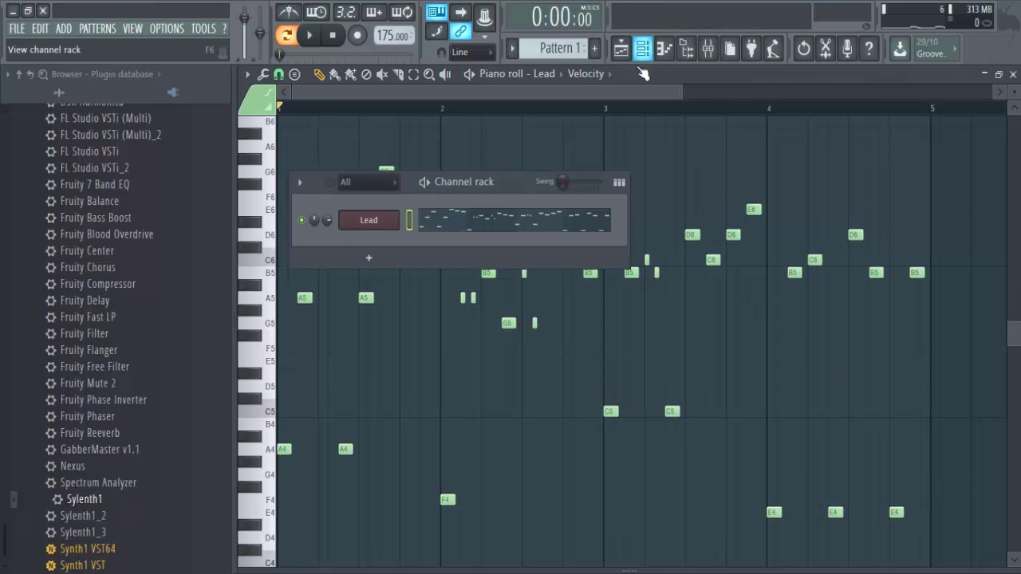
pyautogui.moveTo(225, 498); pyautogui.dragTo(373, 233)
pyautogui.press('F2')
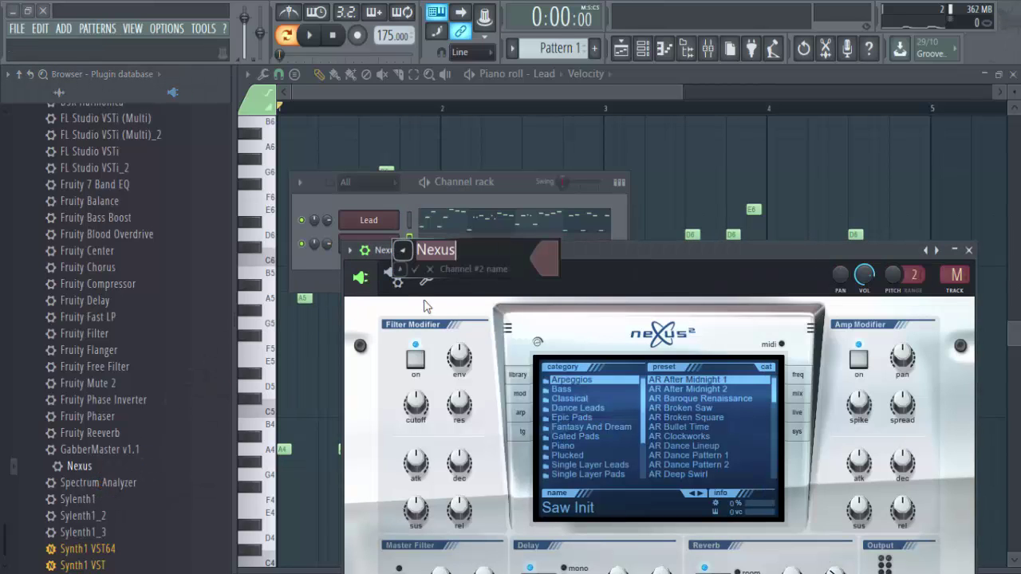
pyautogui.write('Bass')
pyautogui.press('Return')
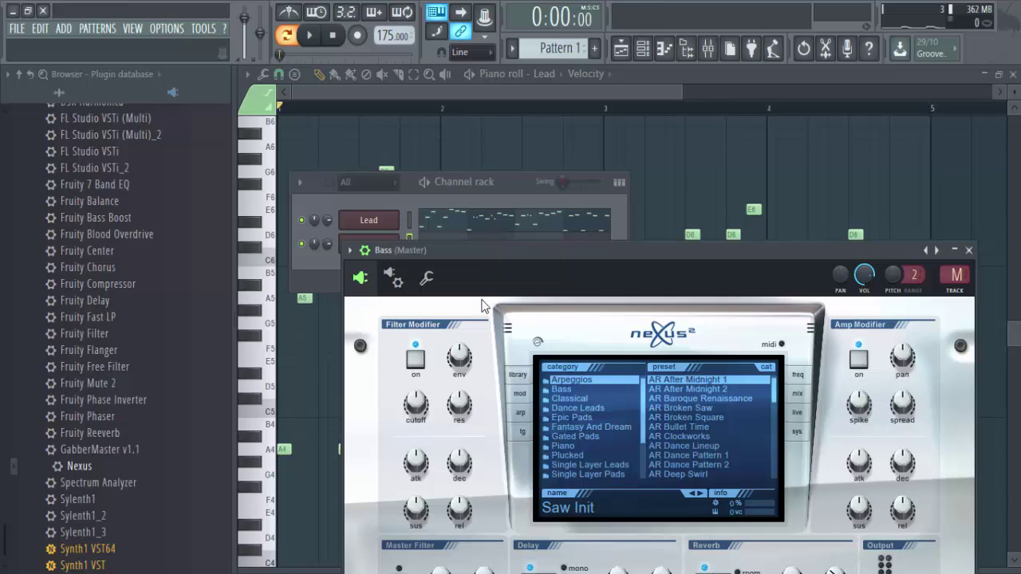
# - Load the BA Trancebass 13 preset from Nexus's Bass category
pyautogui.click(581, 389)
pyautogui.scroll(-5, 705, 423)
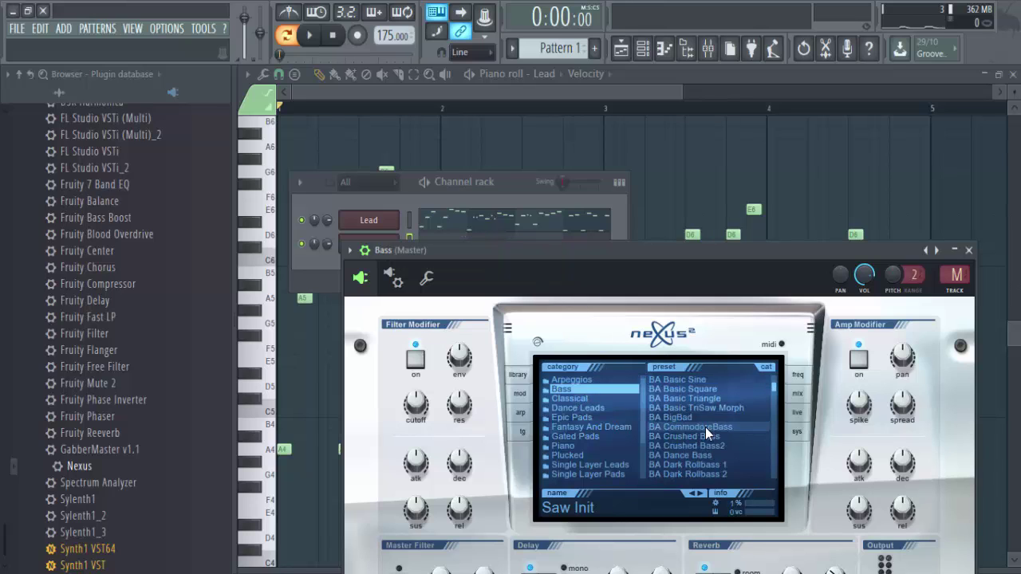
pyautogui.scroll(-15, 704, 436)
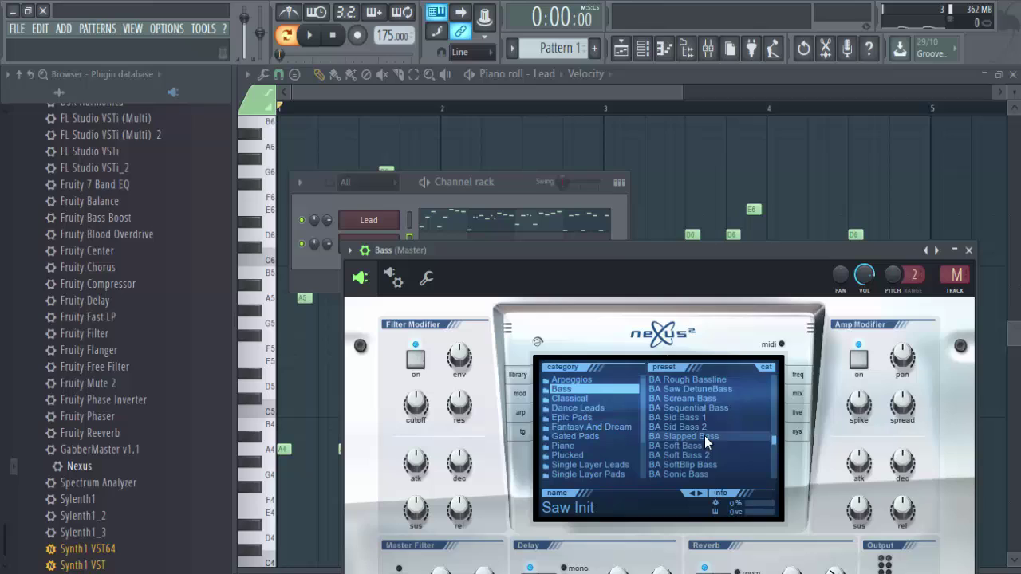
pyautogui.scroll(-10, 705, 436)
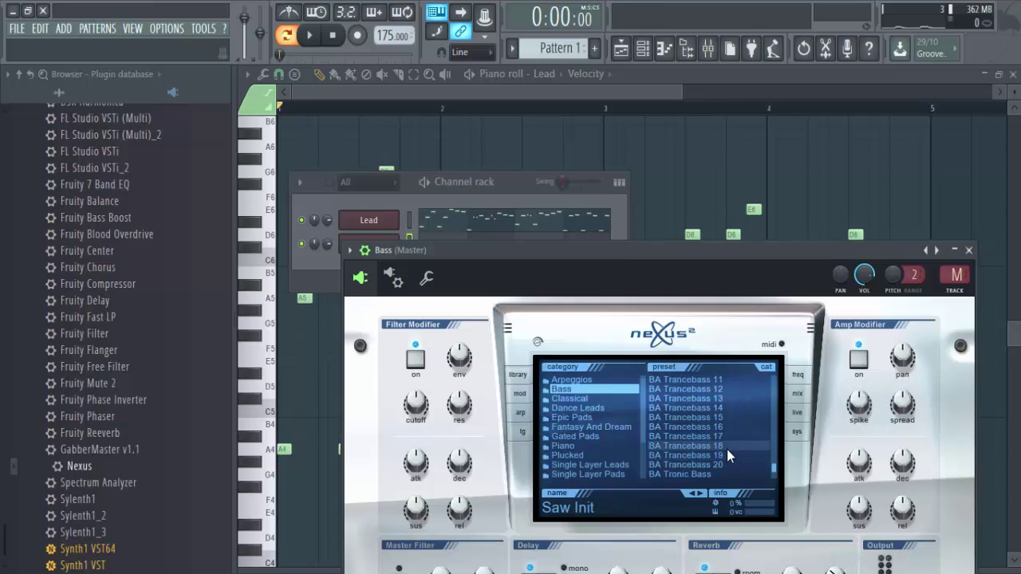
pyautogui.click(727, 449)
pyautogui.click(434, 193)
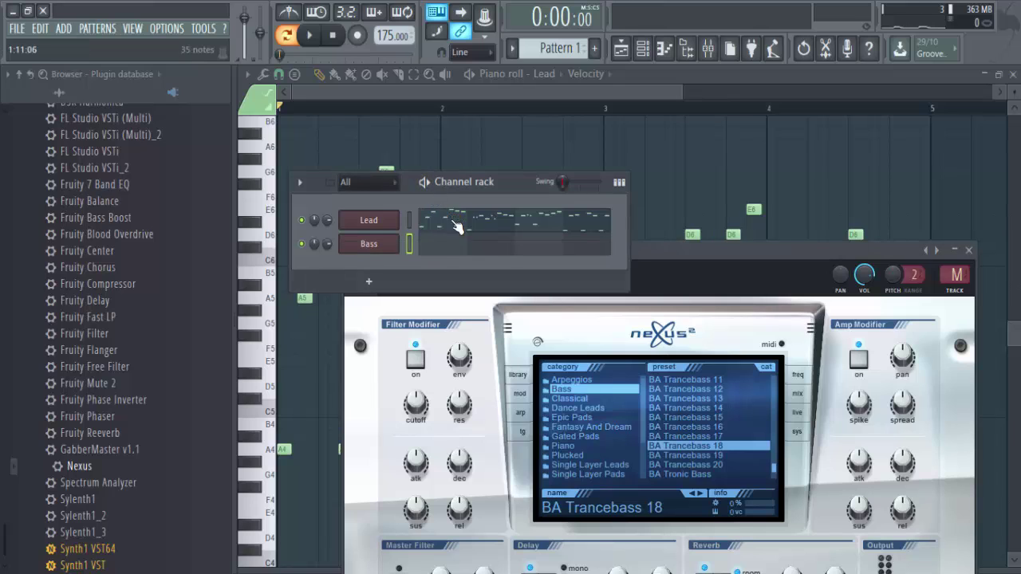
pyautogui.click(707, 398)
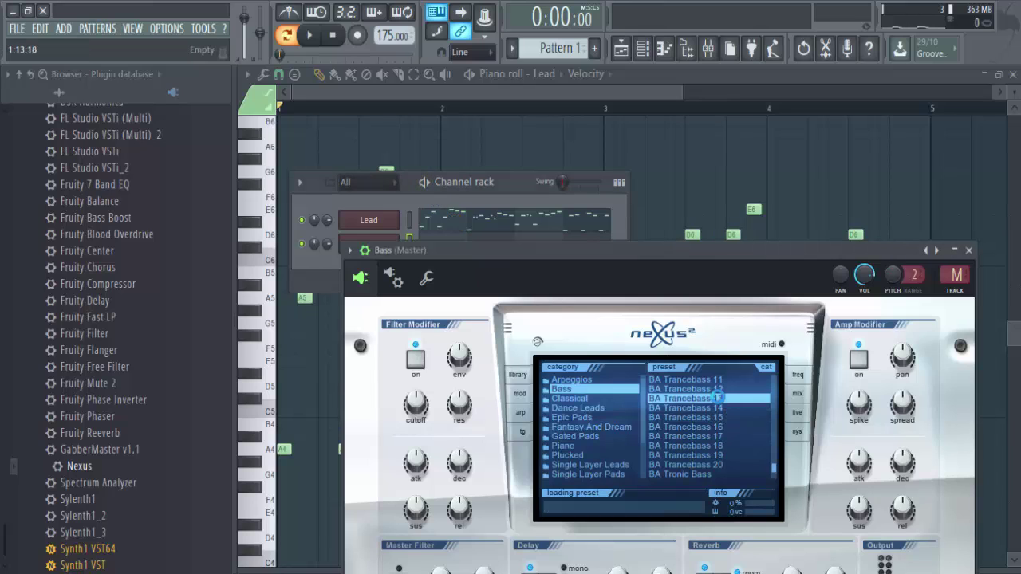
# - In the Bass piano roll, place four A4 notes in bar 1 and four F4 notes in bar 2
pyautogui.press('F7')
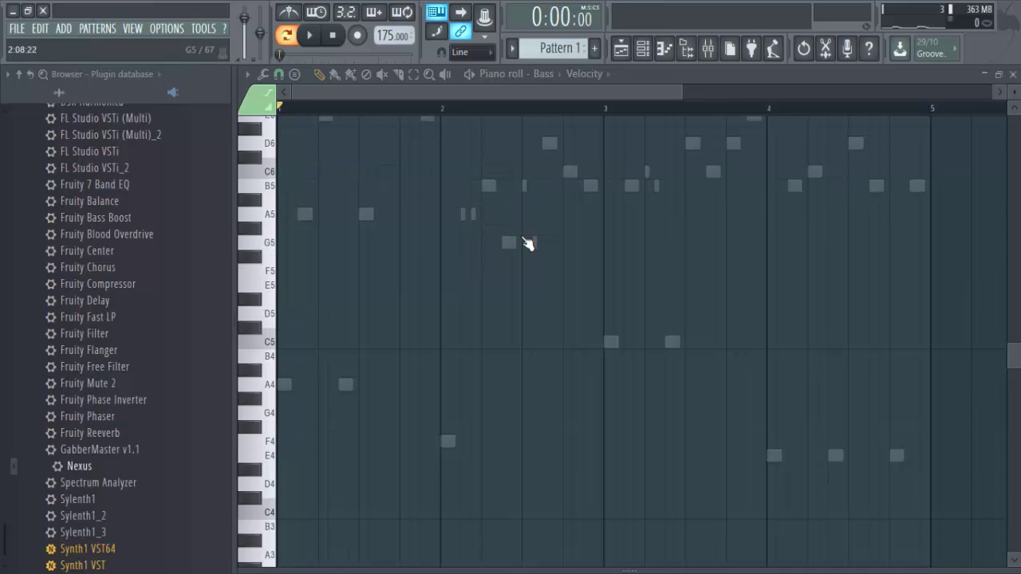
pyautogui.click(304, 385)
pyautogui.click(345, 385)
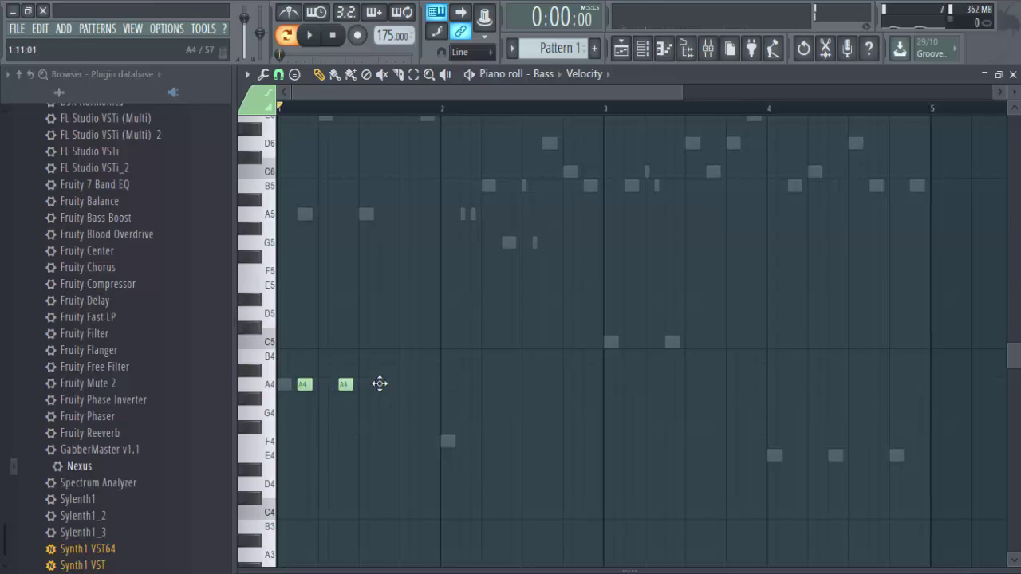
pyautogui.click(386, 385)
pyautogui.click(426, 385)
pyautogui.click(467, 441)
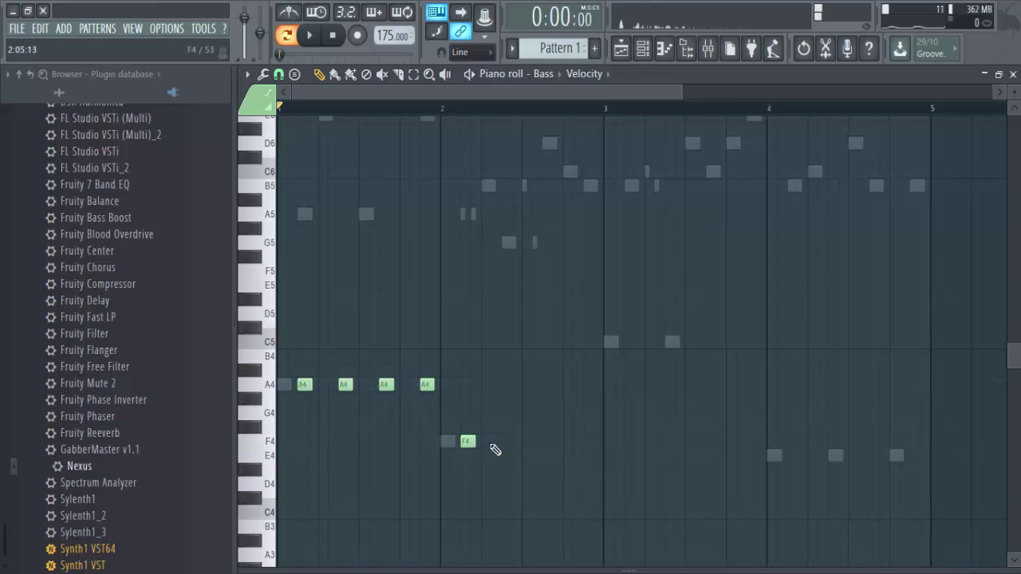
pyautogui.click(508, 441)
pyautogui.click(549, 441)
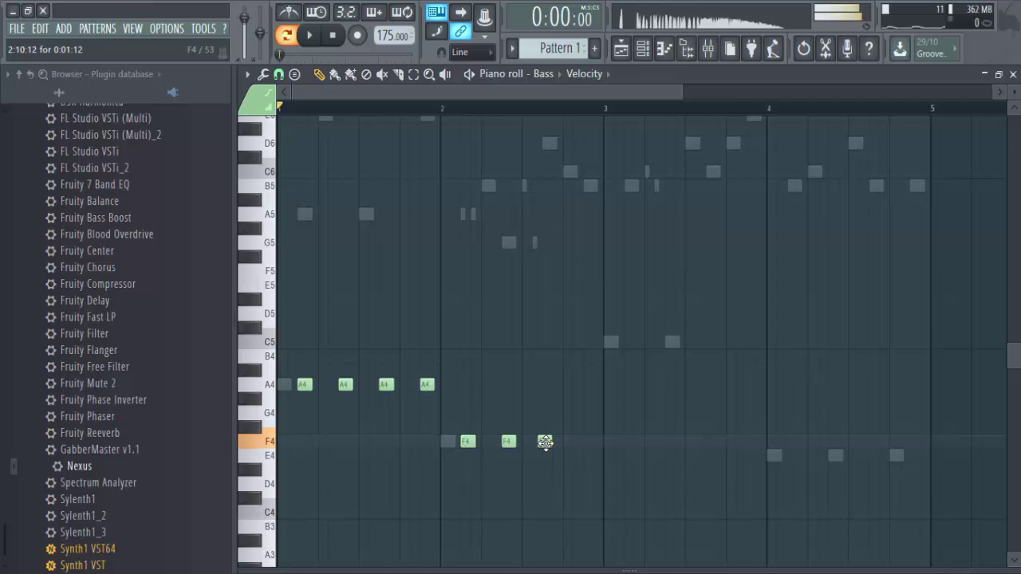
pyautogui.click(589, 441)
# - Place four C5 notes in bar 3 and four E4 notes in bar 4
pyautogui.click(631, 342)
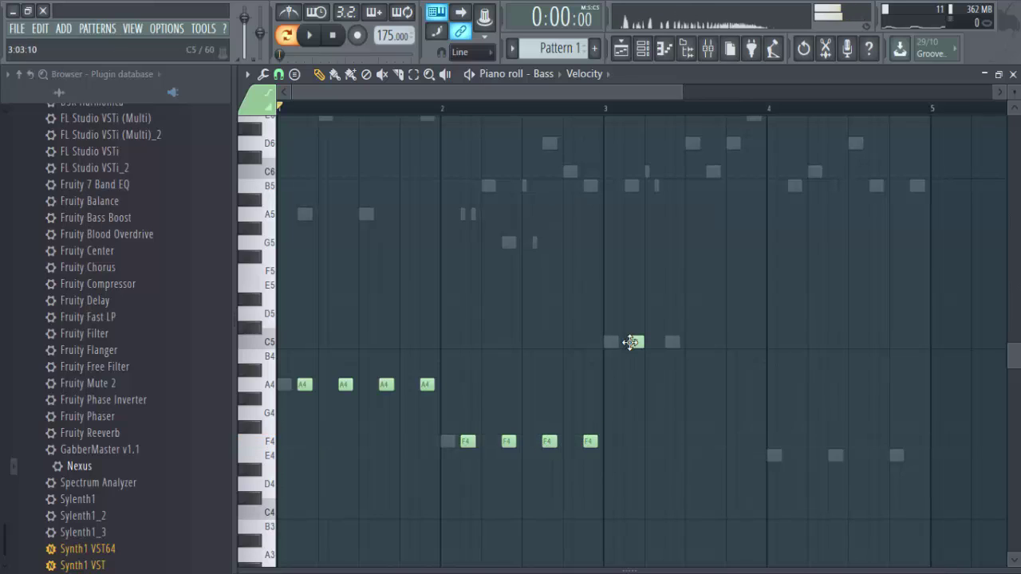
pyautogui.click(672, 342)
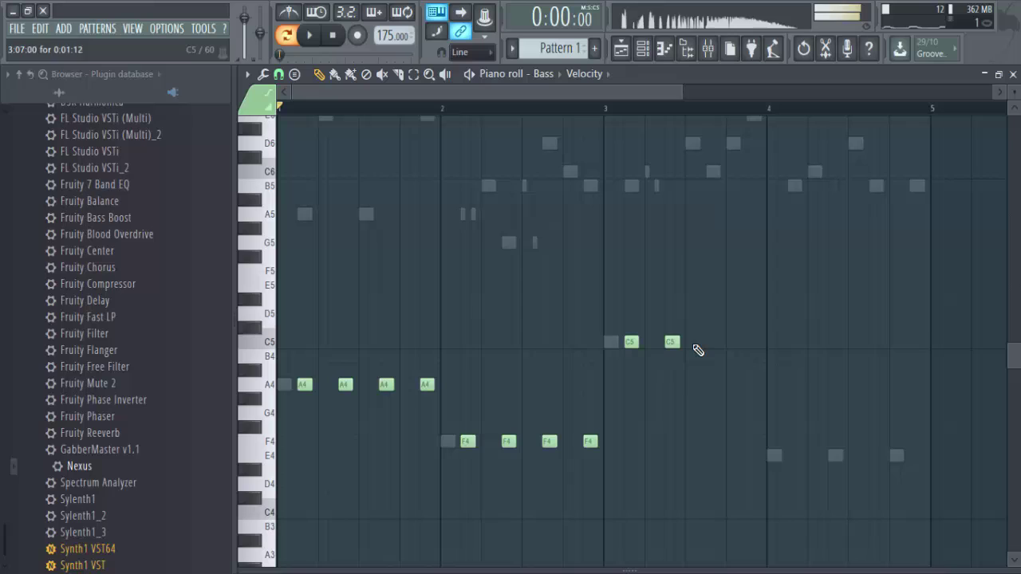
pyautogui.click(713, 342)
pyautogui.click(753, 342)
pyautogui.click(799, 456)
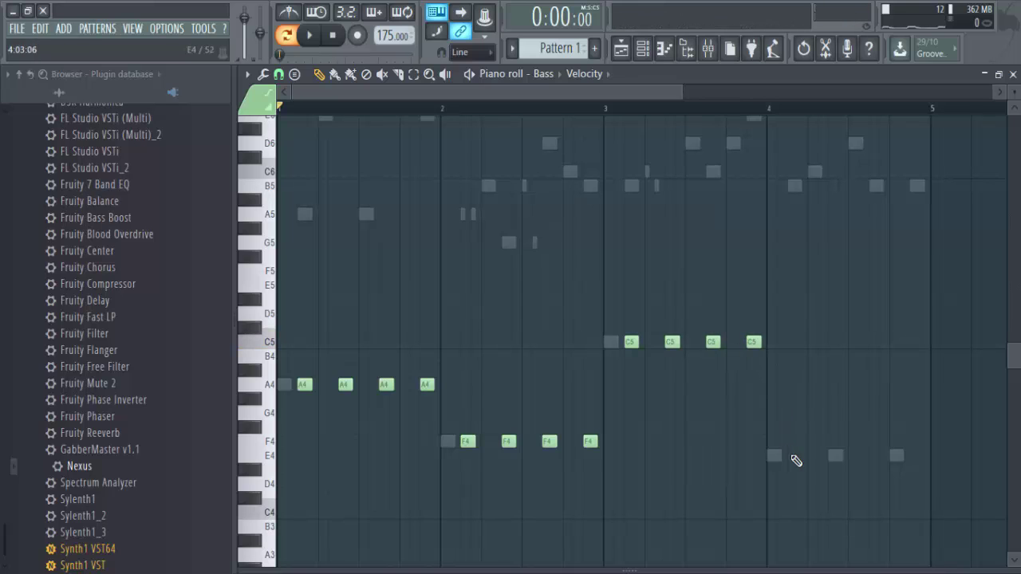
pyautogui.click(835, 456)
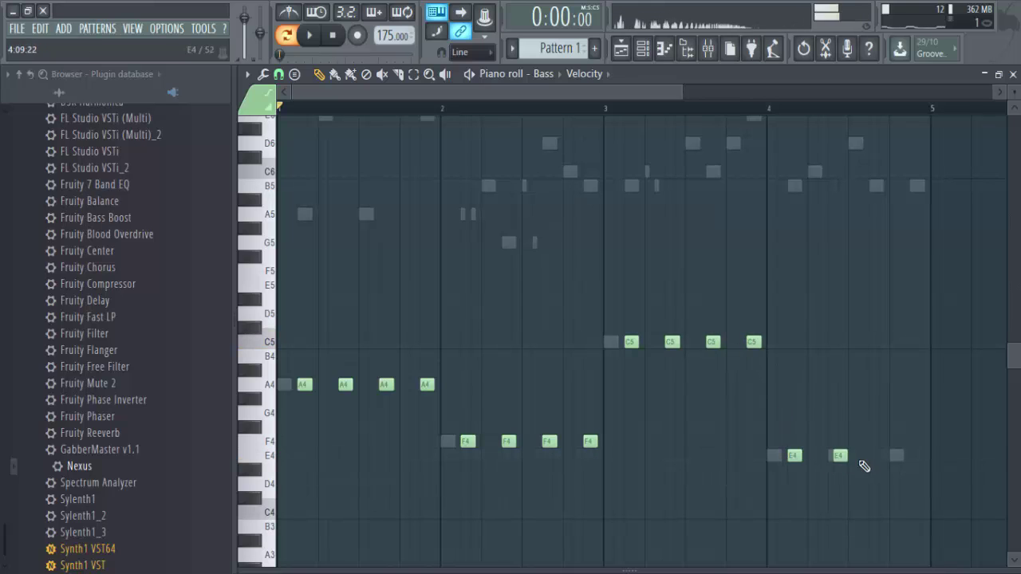
pyautogui.click(876, 455)
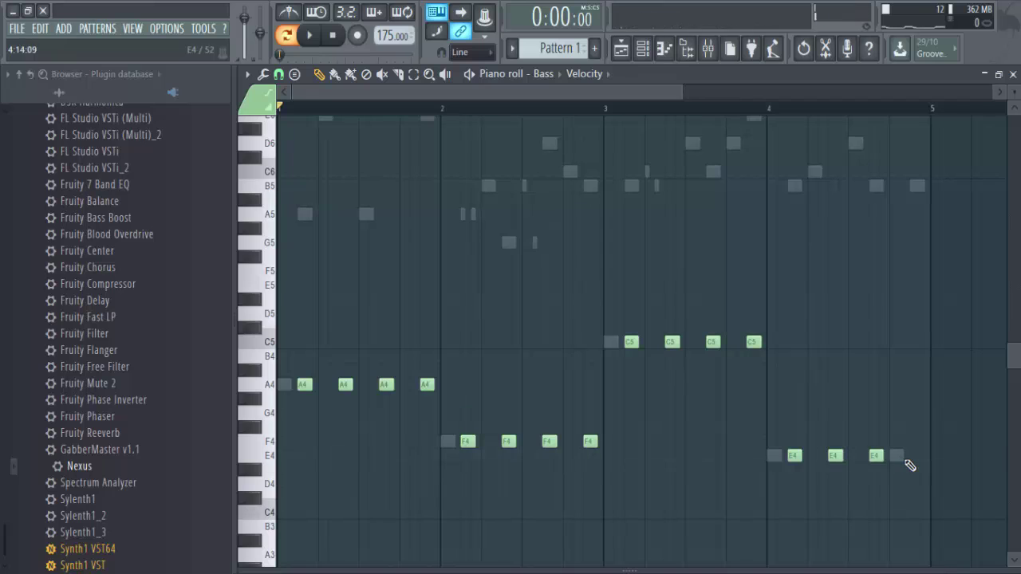
pyautogui.click(912, 456)
# - Route the selected Bass channel to mixer insert 15 through Channel routing
pyautogui.click(643, 49)
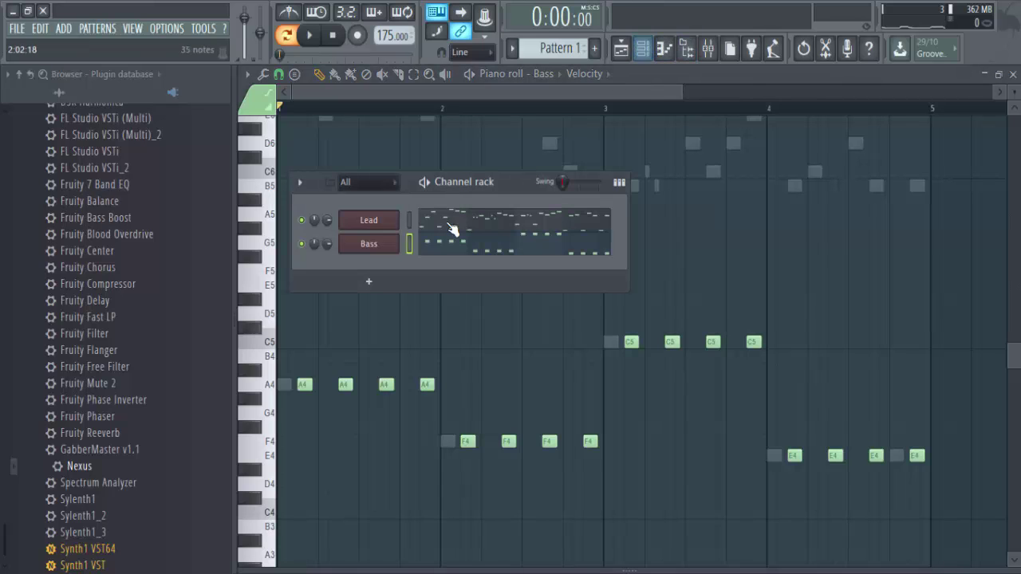
pyautogui.click(709, 50)
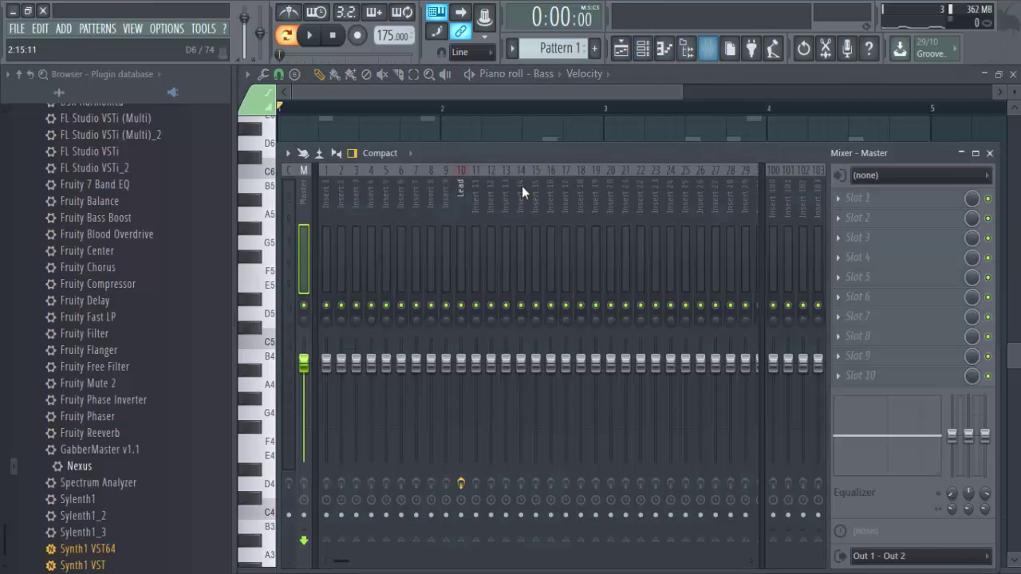
pyautogui.rightClick(539, 201)
pyautogui.moveTo(665, 258)
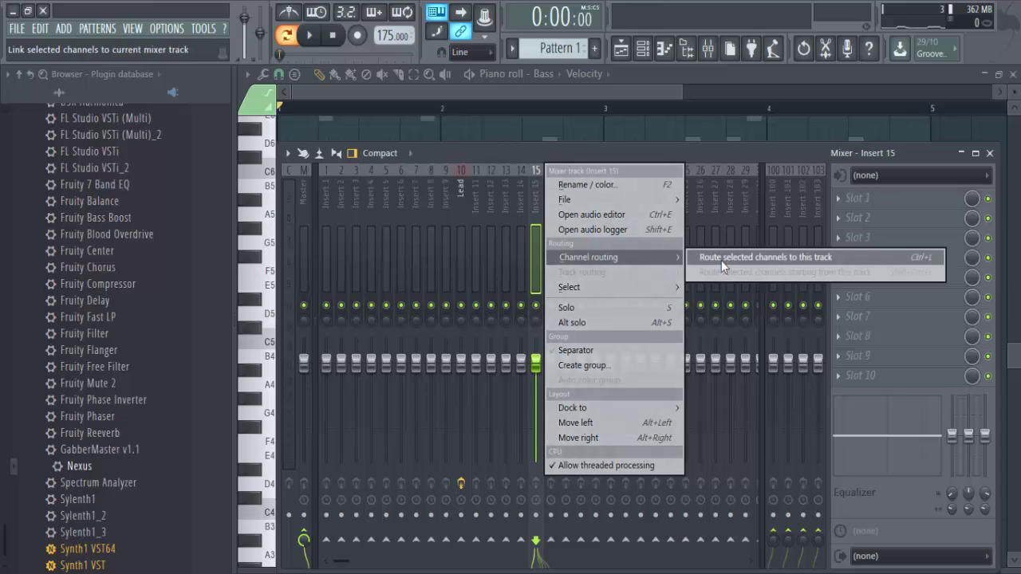
pyautogui.click(782, 258)
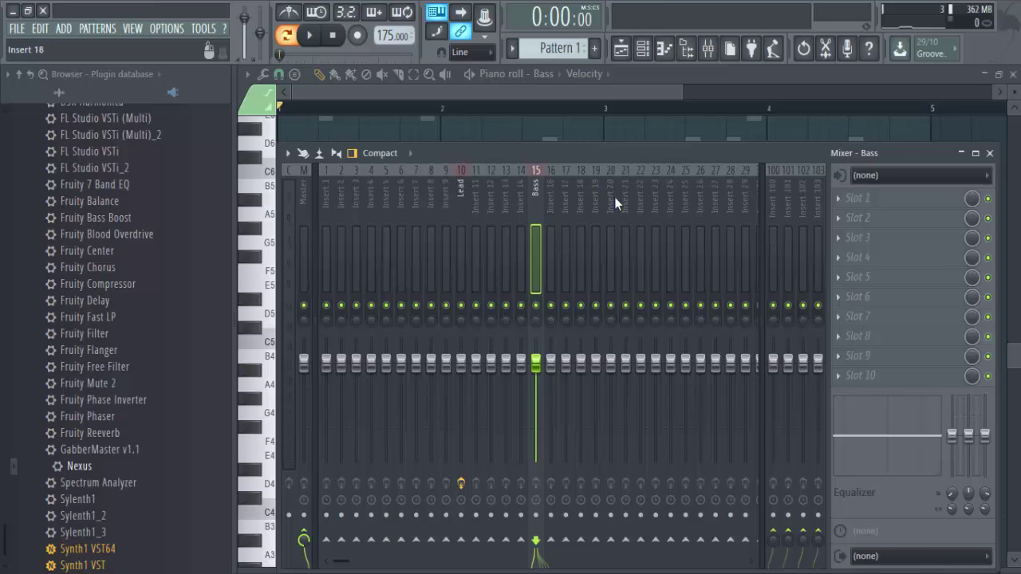
# - Load Fruity parametric EQ 2 into the Bass insert's first slot and position its window
pyautogui.click(882, 204)
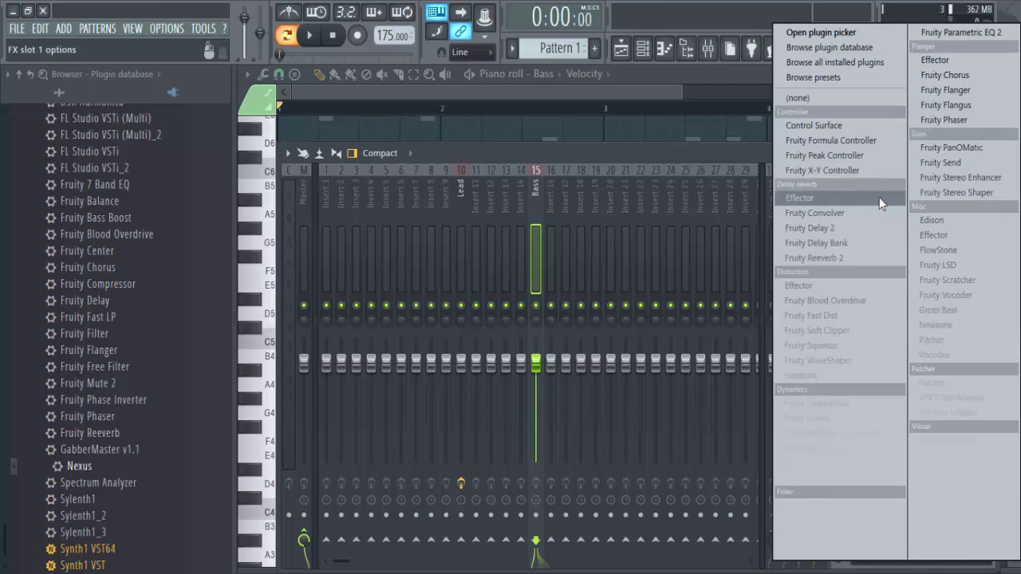
pyautogui.click(972, 27)
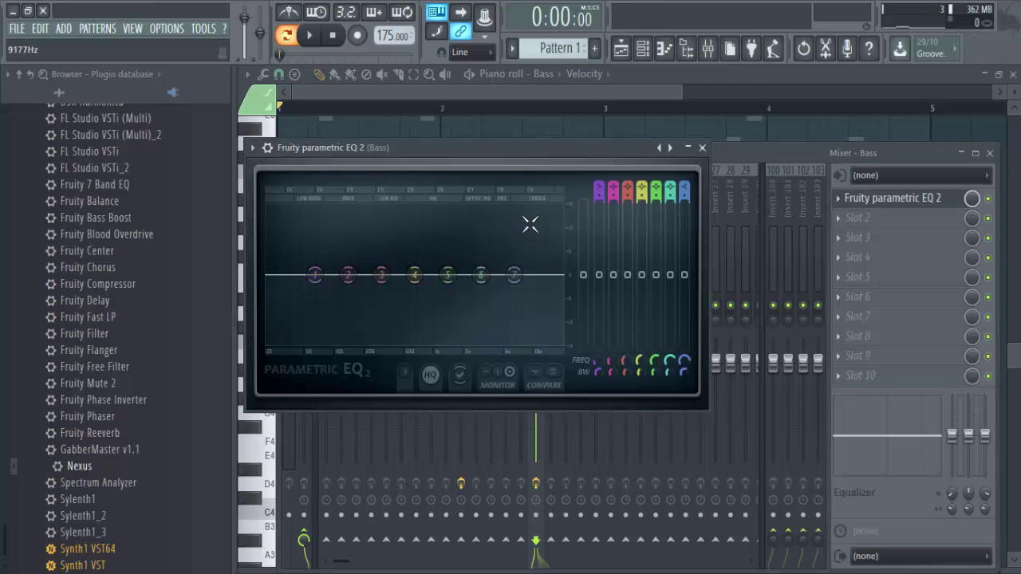
pyautogui.click(702, 147)
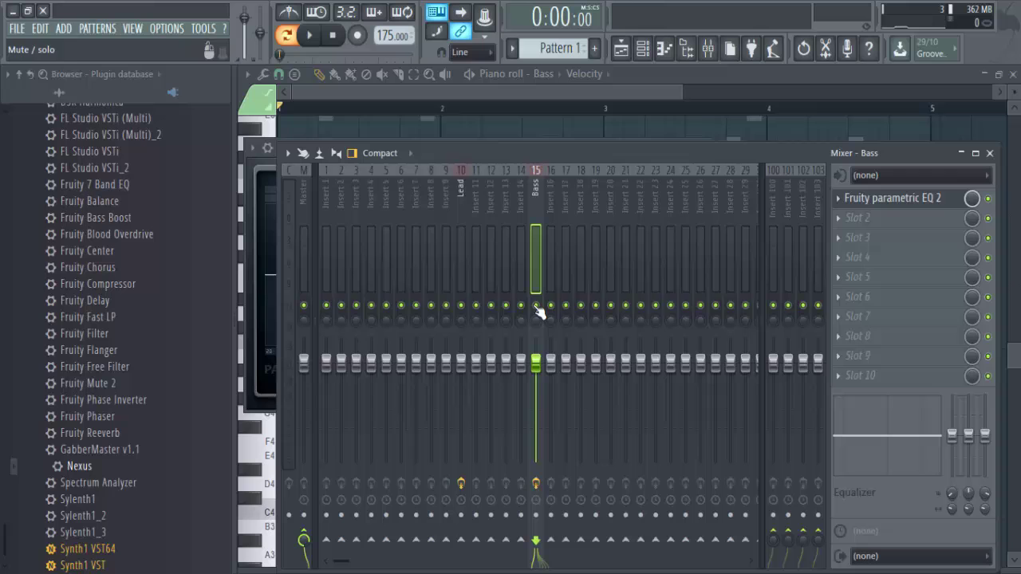
pyautogui.press('space')
pyautogui.click(940, 201)
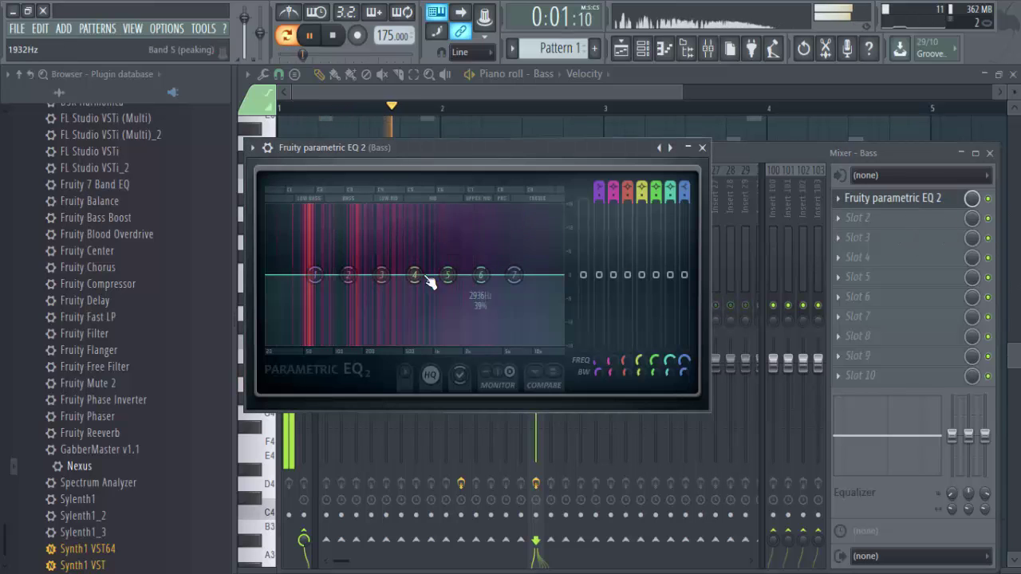
pyautogui.press('space')
pyautogui.moveTo(447, 148); pyautogui.dragTo(663, 262)
# - Open the Lead insert's parametric EQ at the top, then close the mixer
pyautogui.click(464, 192)
pyautogui.click(873, 199)
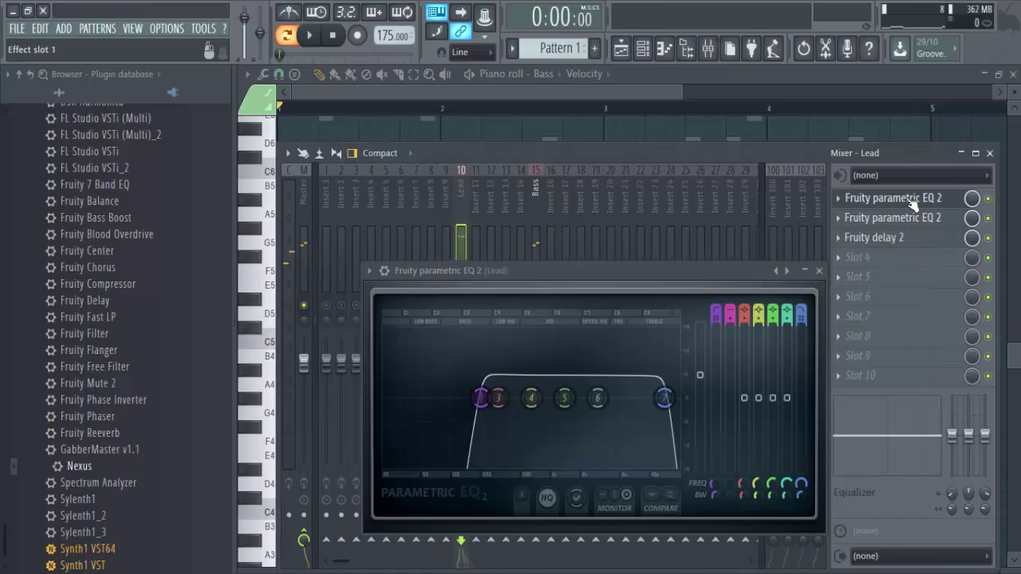
pyautogui.moveTo(728, 268); pyautogui.dragTo(631, 105)
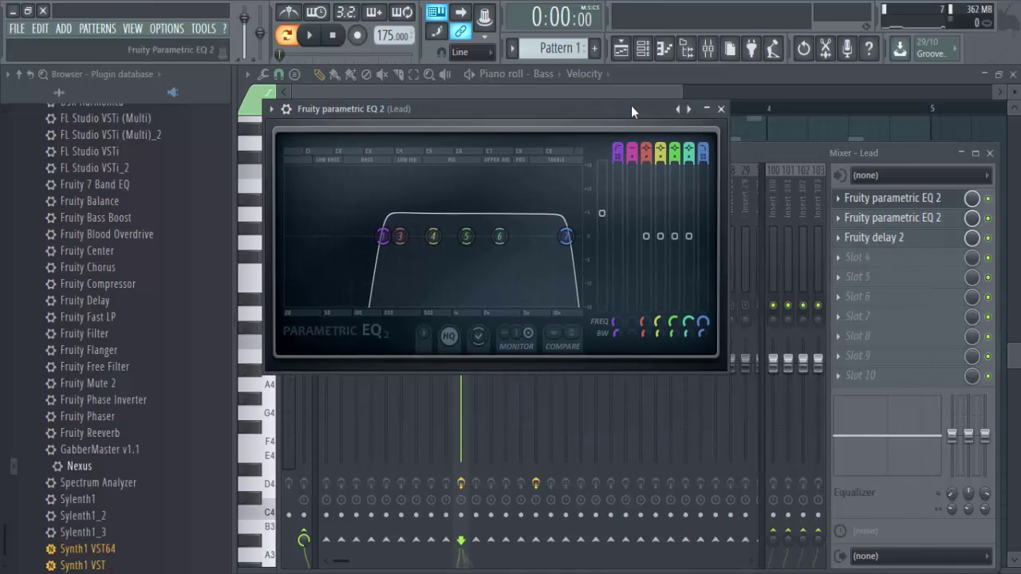
pyautogui.click(775, 164)
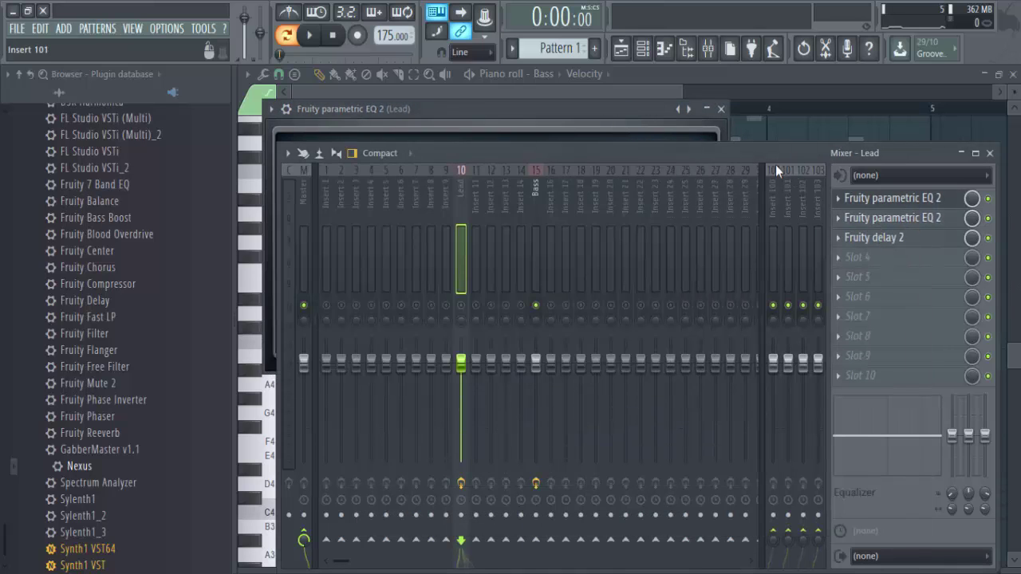
pyautogui.click(989, 152)
# - Place the two EQ windows side by side and set the Lead high-pass to about 228Hz
pyautogui.moveTo(771, 275); pyautogui.dragTo(911, 220)
pyautogui.moveTo(633, 106)
pyautogui.mouseDown()
pyautogui.moveTo(617, 132)
pyautogui.moveTo(629, 122)
pyautogui.mouseUp()
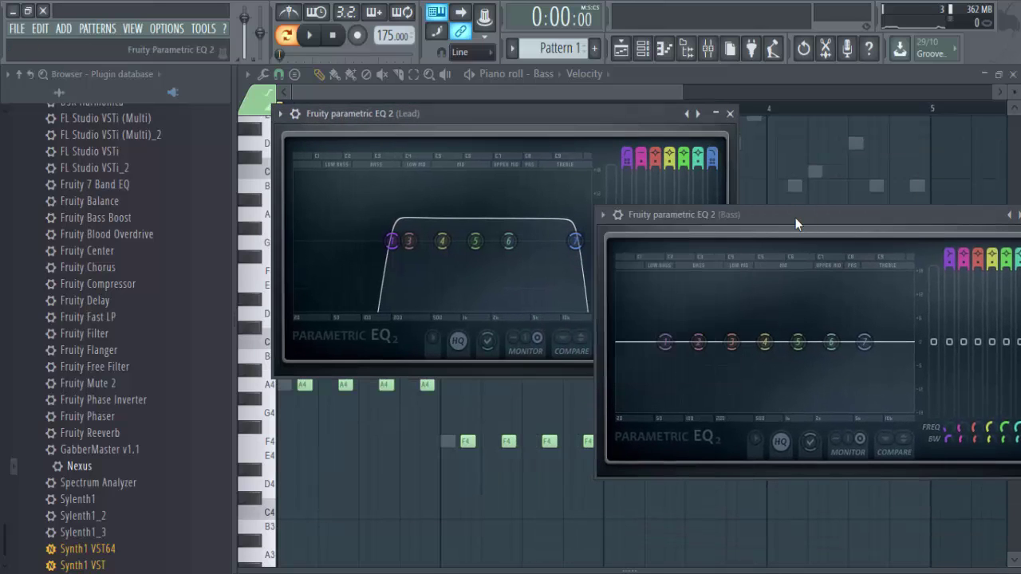
pyautogui.moveTo(795, 218); pyautogui.dragTo(768, 144)
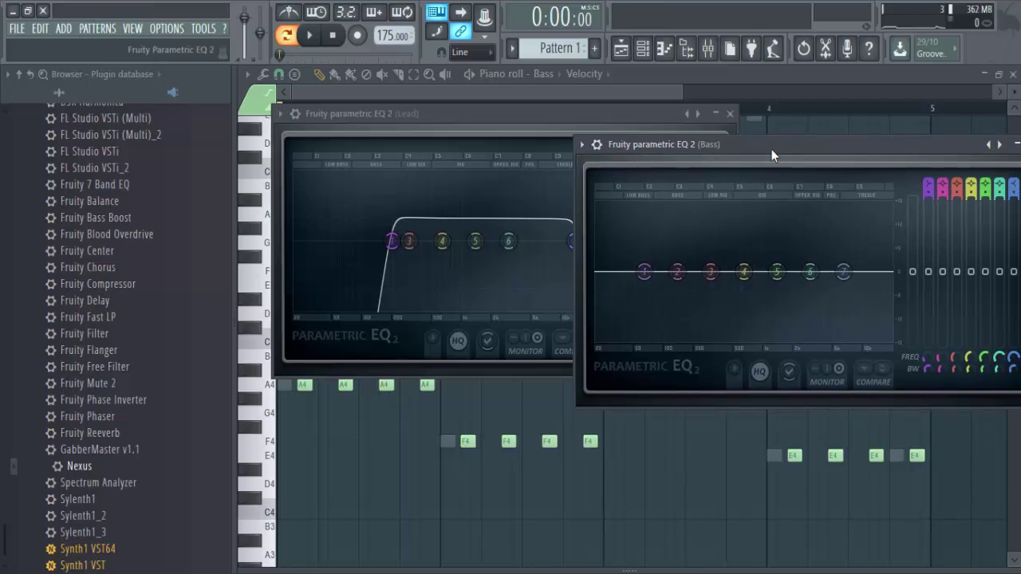
pyautogui.press('space')
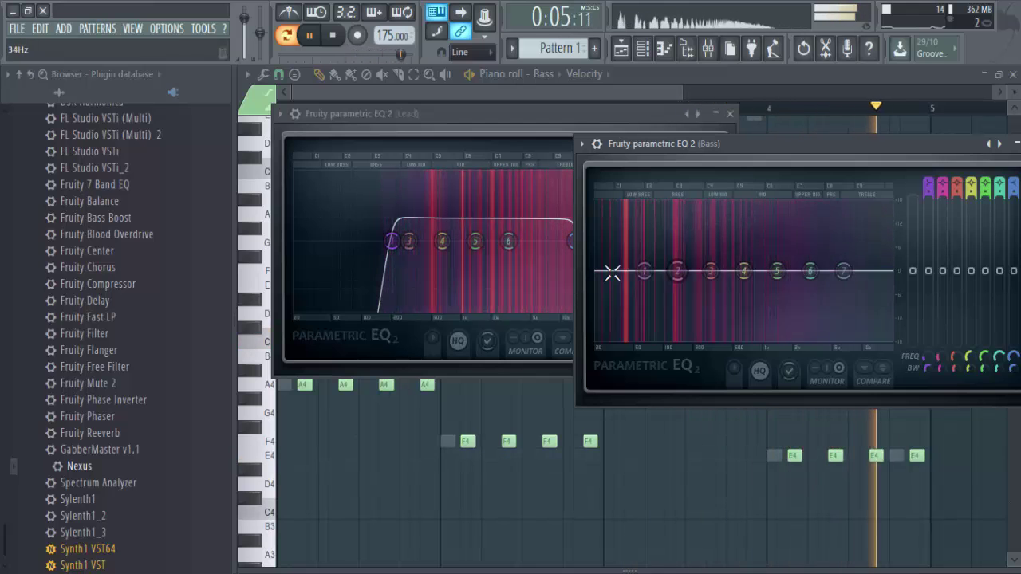
pyautogui.moveTo(393, 241); pyautogui.dragTo(295, 241)
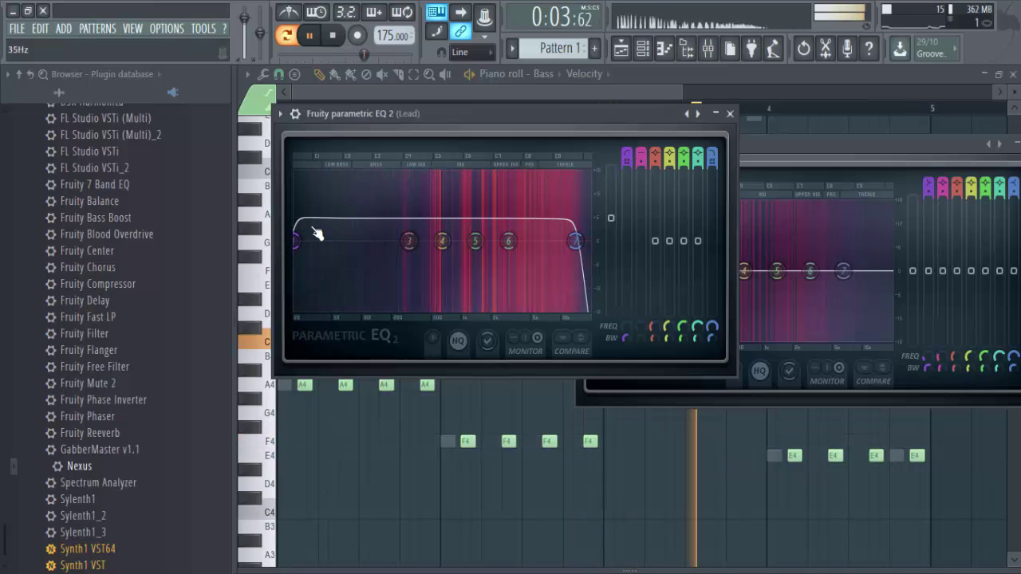
pyautogui.moveTo(295, 241); pyautogui.dragTo(397, 241)
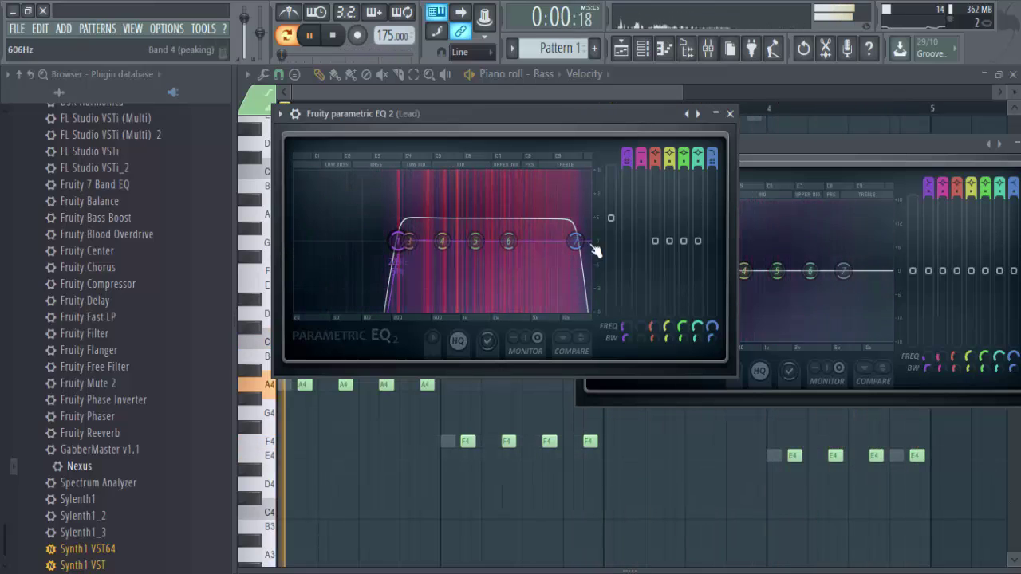
pyautogui.click(802, 153)
pyautogui.press('space')
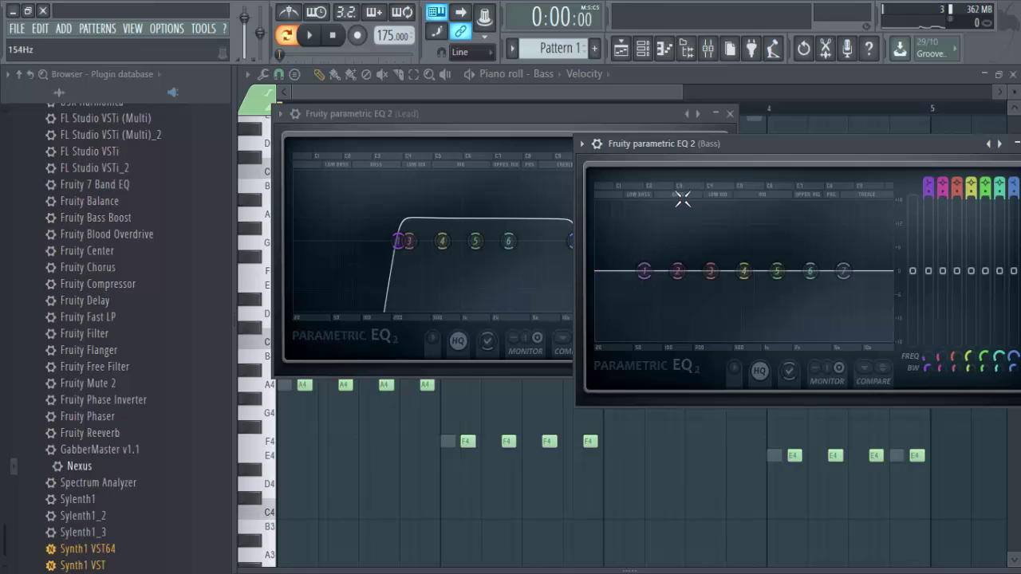
# - Boost Bass EQ band 2 near 296Hz and band 4 near 692Hz while auditioning
pyautogui.moveTo(677, 271); pyautogui.dragTo(646, 232)
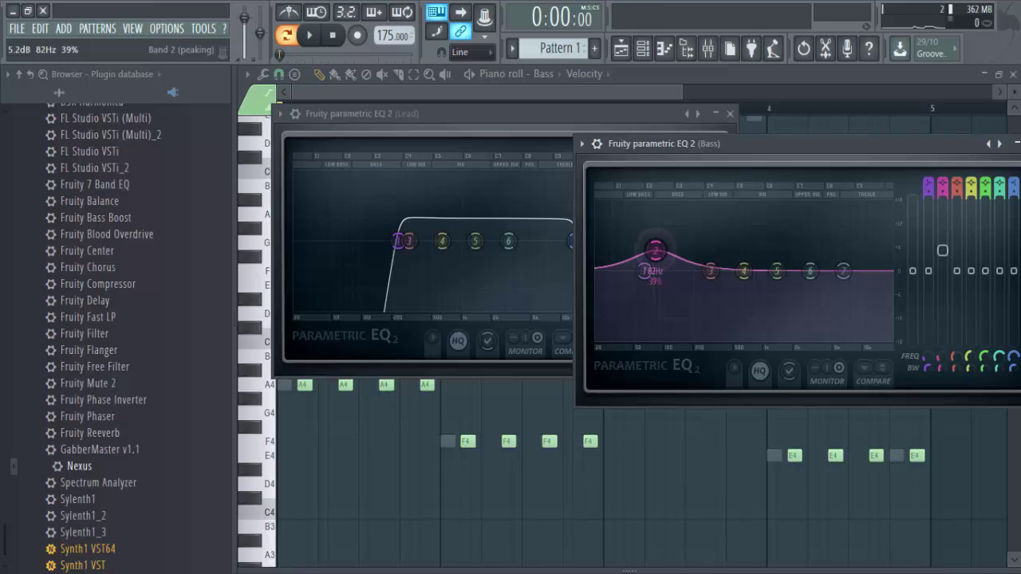
pyautogui.moveTo(700, 249); pyautogui.dragTo(699, 249)
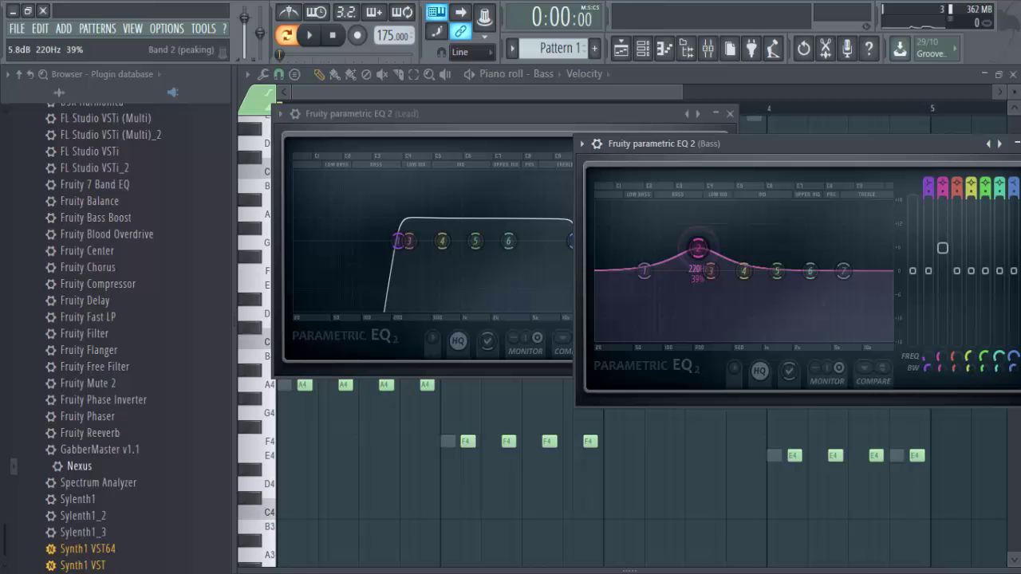
pyautogui.press('space')
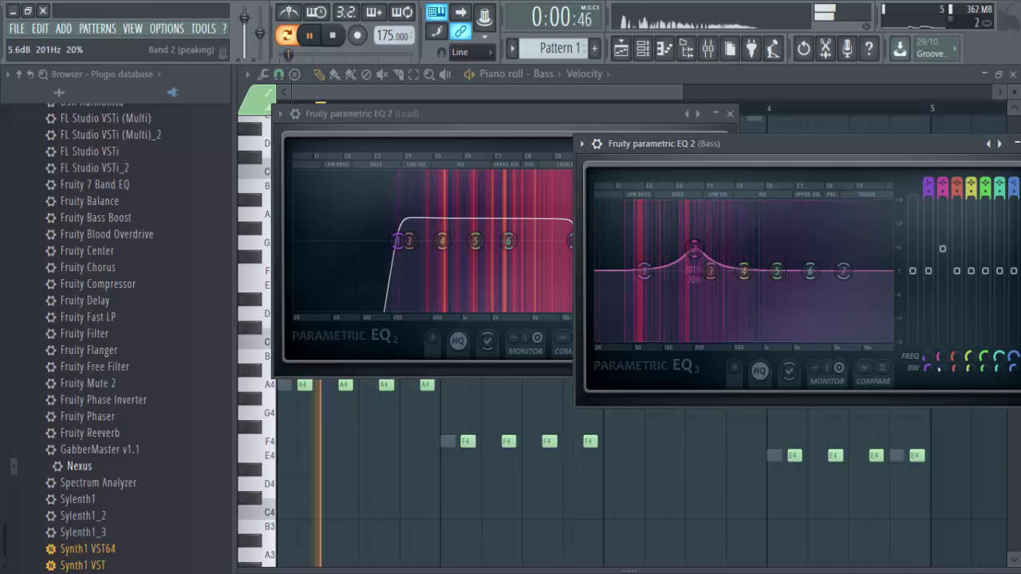
pyautogui.moveTo(694, 250)
pyautogui.mouseDown()
pyautogui.moveTo(710, 247)
pyautogui.moveTo(687, 254)
pyautogui.mouseUp()
pyautogui.moveTo(744, 271); pyautogui.dragTo(775, 279)
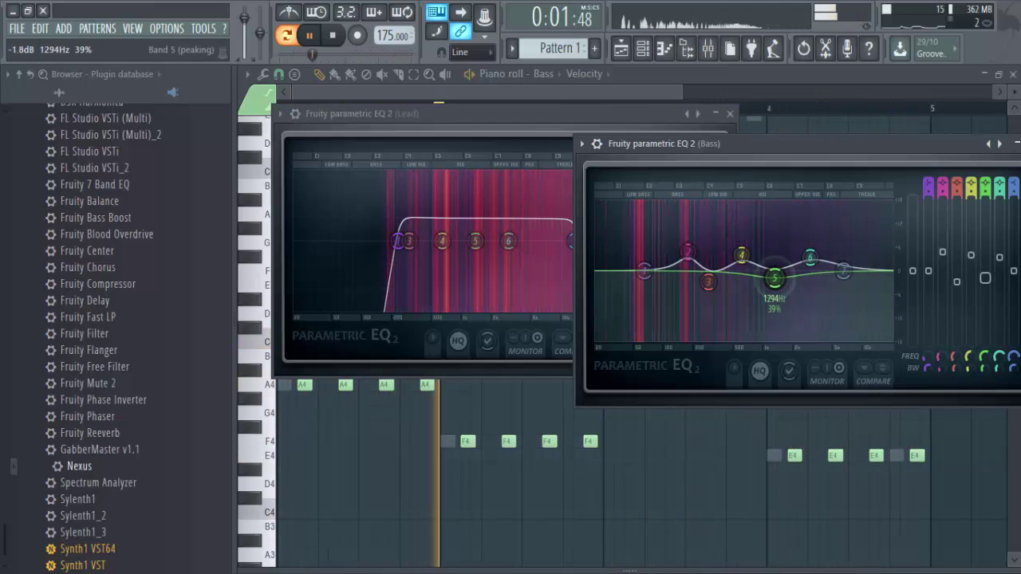
pyautogui.press('space')
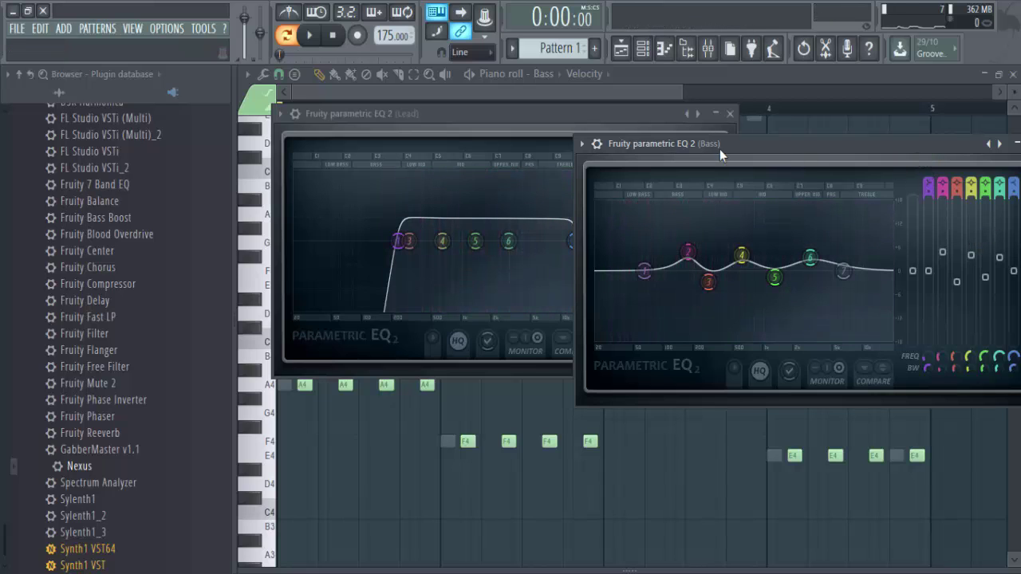
pyautogui.moveTo(721, 150); pyautogui.dragTo(608, 157)
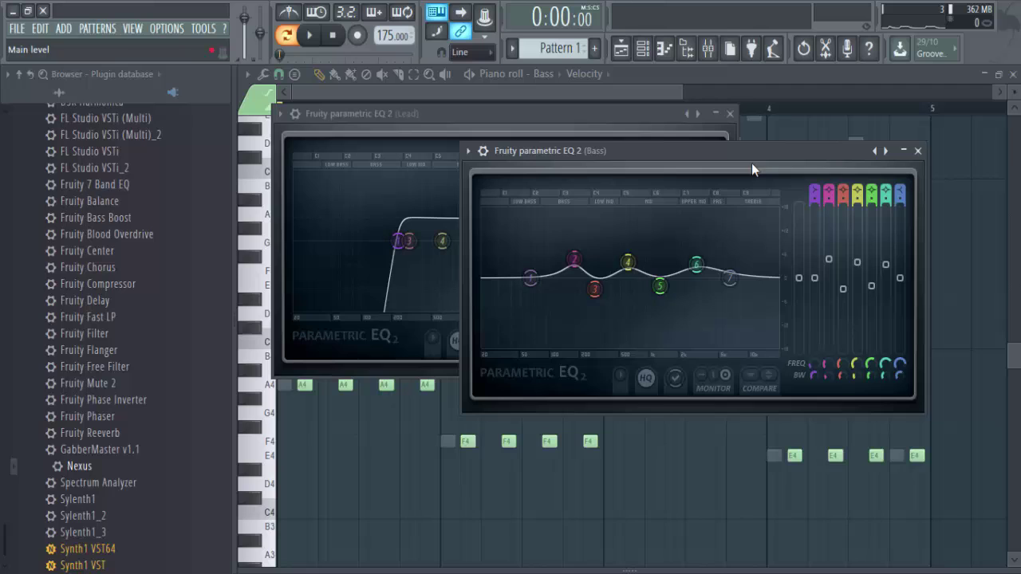
# - Unsolo the Bass mixer track so all tracks are audible
pyautogui.click(708, 48)
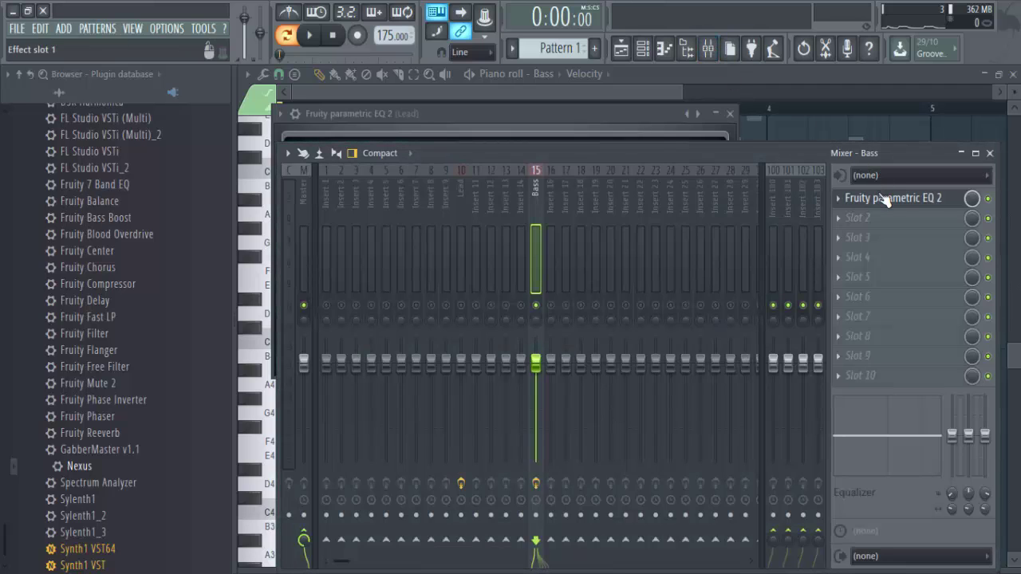
pyautogui.rightClick(536, 306)
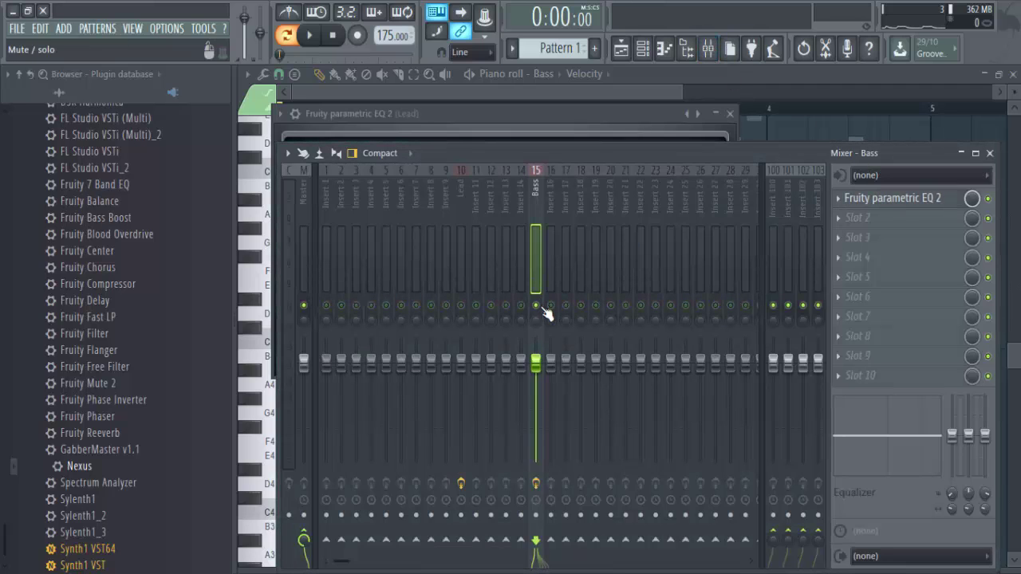
pyautogui.rightClick(541, 307)
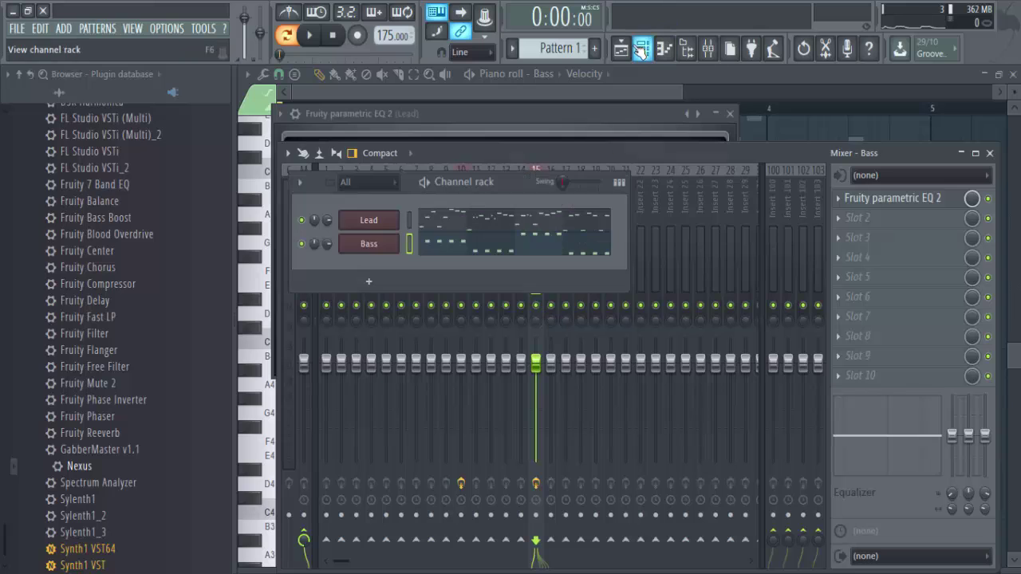
# - Add VEC3 Bassdrums Clubby 003 from Sound Pack > VEC3 Clubby Kicks as a new channel
pyautogui.click(643, 48)
pyautogui.click(60, 96)
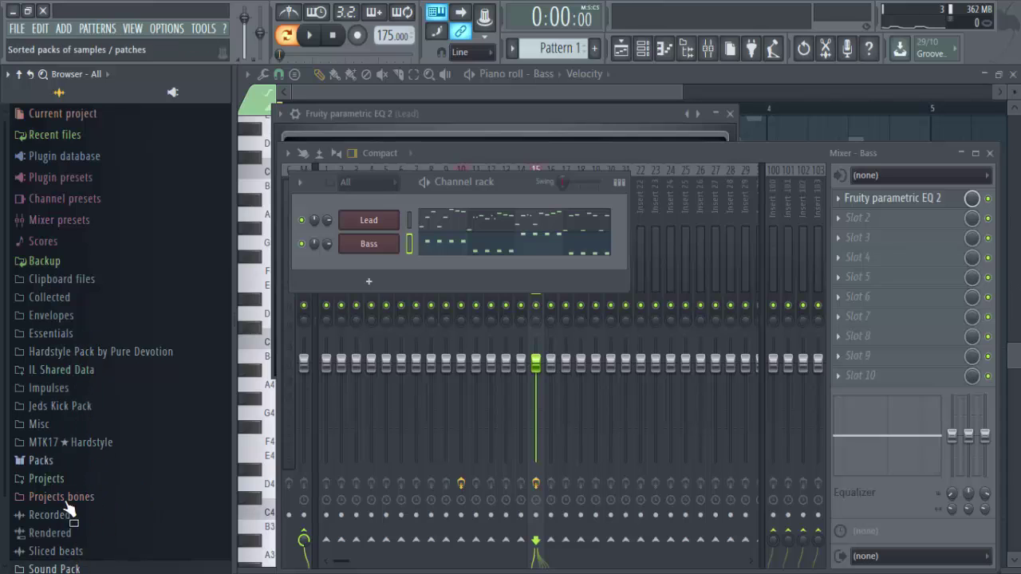
pyautogui.click(114, 569)
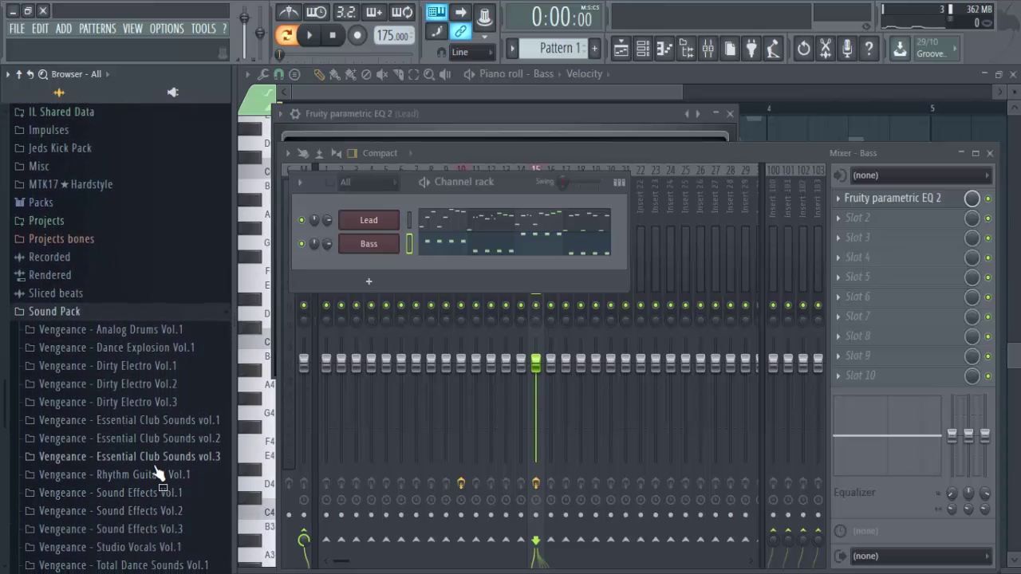
pyautogui.click(154, 459)
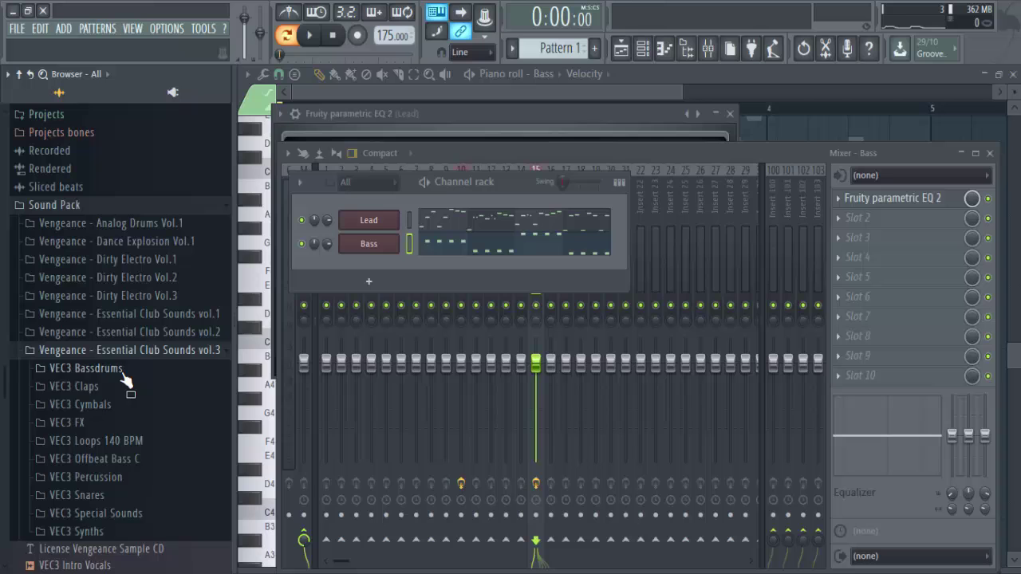
pyautogui.click(129, 383)
pyautogui.click(94, 405)
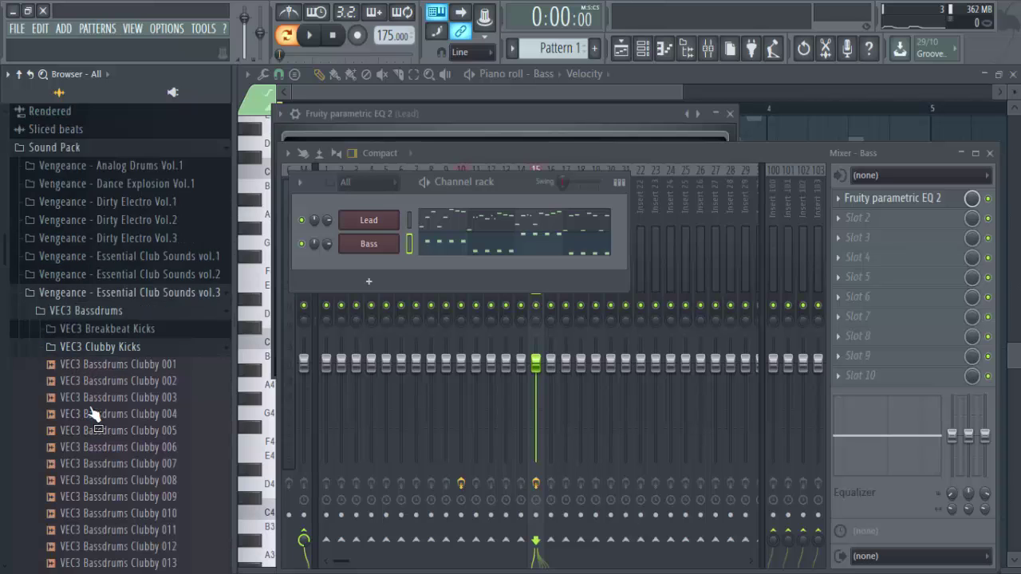
pyautogui.moveTo(110, 463); pyautogui.dragTo(377, 197)
# - Fill the kick on every fourth step and rename the channel Kick
pyautogui.rightClick(383, 221)
pyautogui.click(564, 291)
pyautogui.press('space')
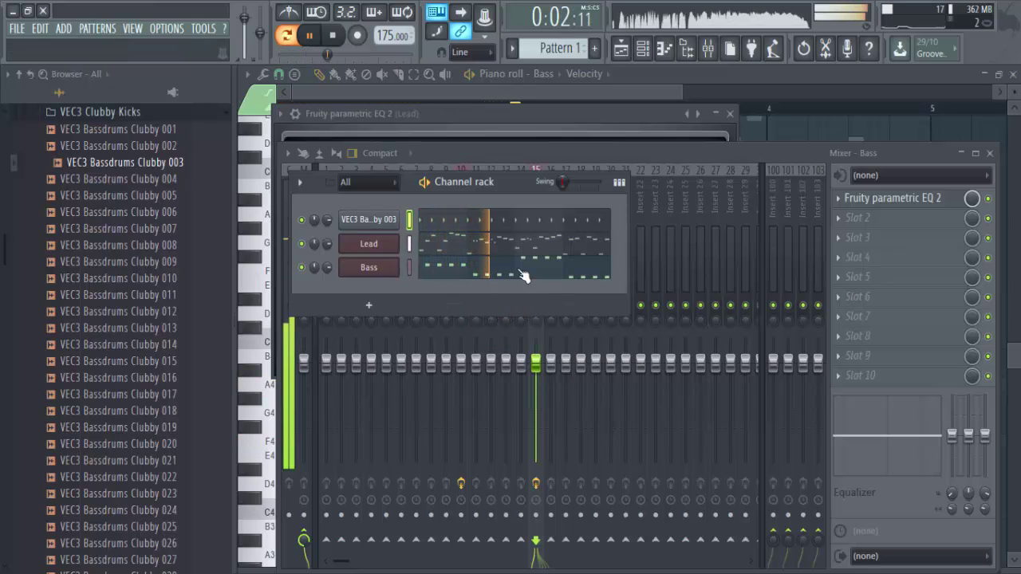
pyautogui.click(554, 153)
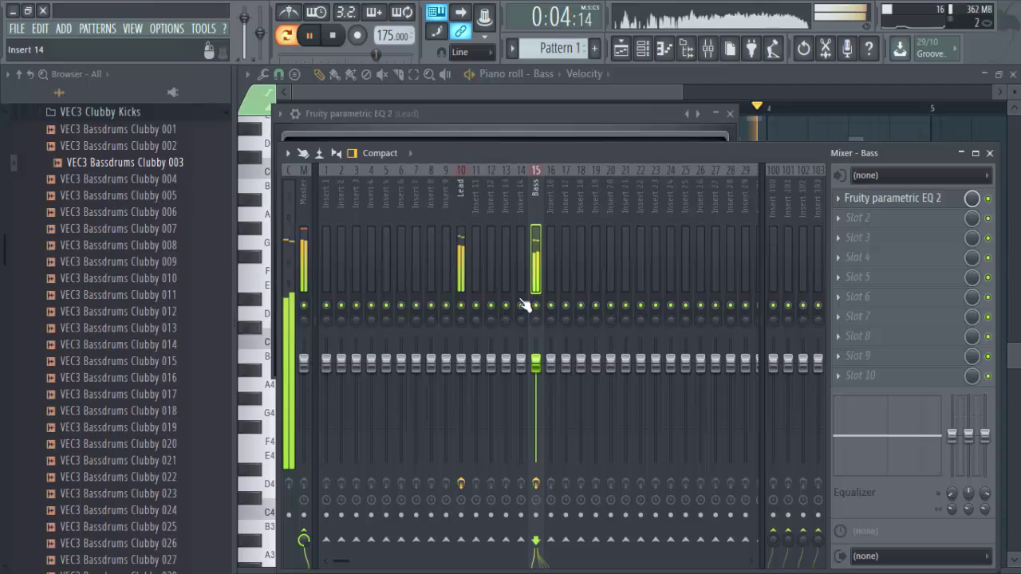
pyautogui.press('space')
pyautogui.click(642, 48)
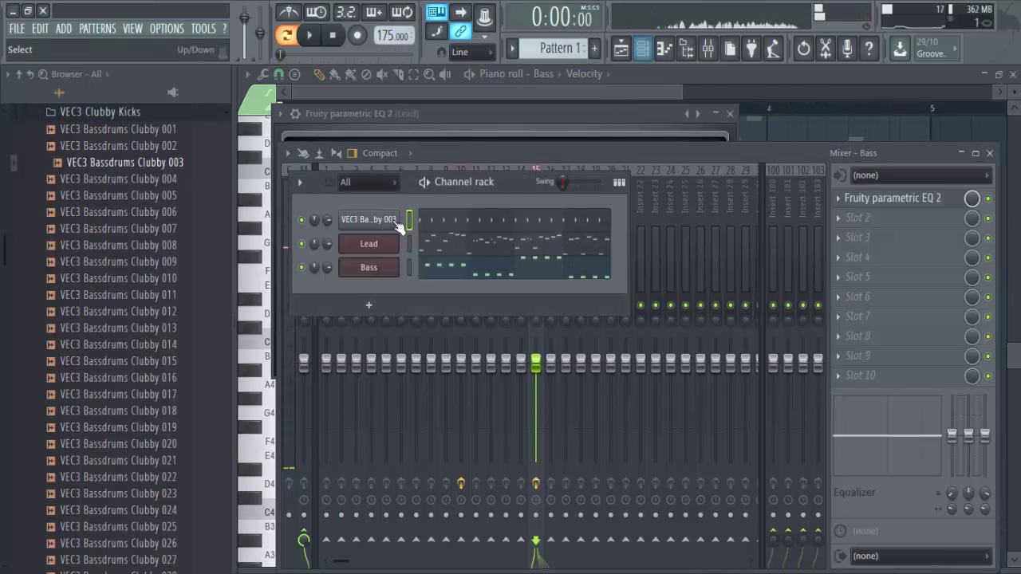
pyautogui.press('F2')
pyautogui.write('Kick')
pyautogui.press('Return')
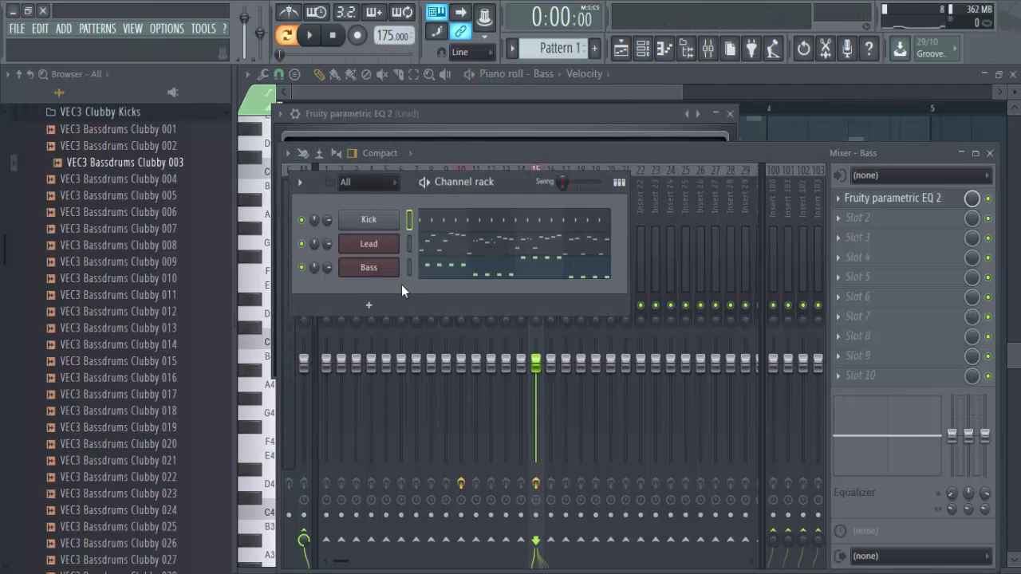
# - Route the Kick channel to mixer insert 1
pyautogui.click(454, 160)
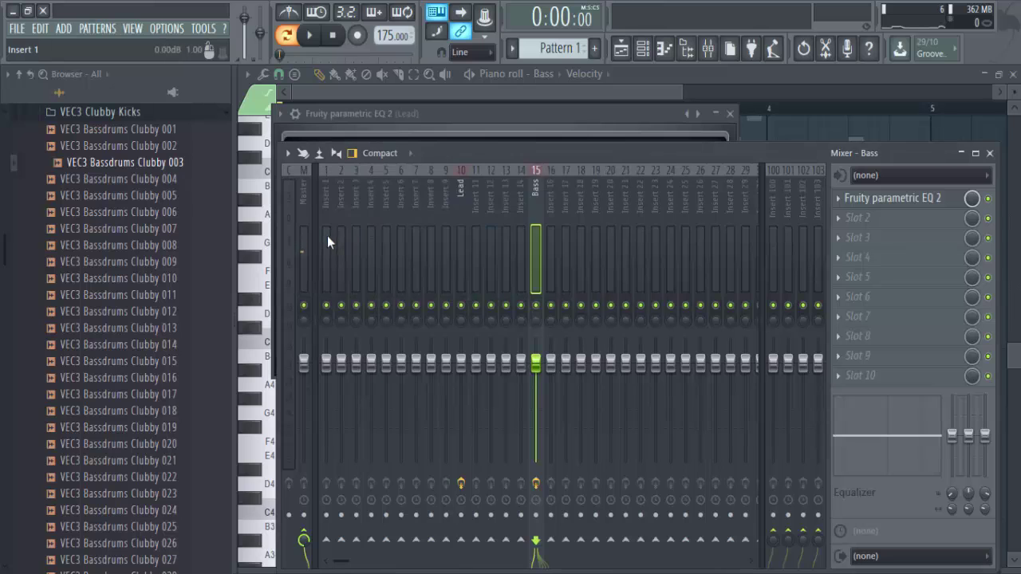
pyautogui.rightClick(327, 235)
pyautogui.moveTo(472, 257)
pyautogui.click(551, 257)
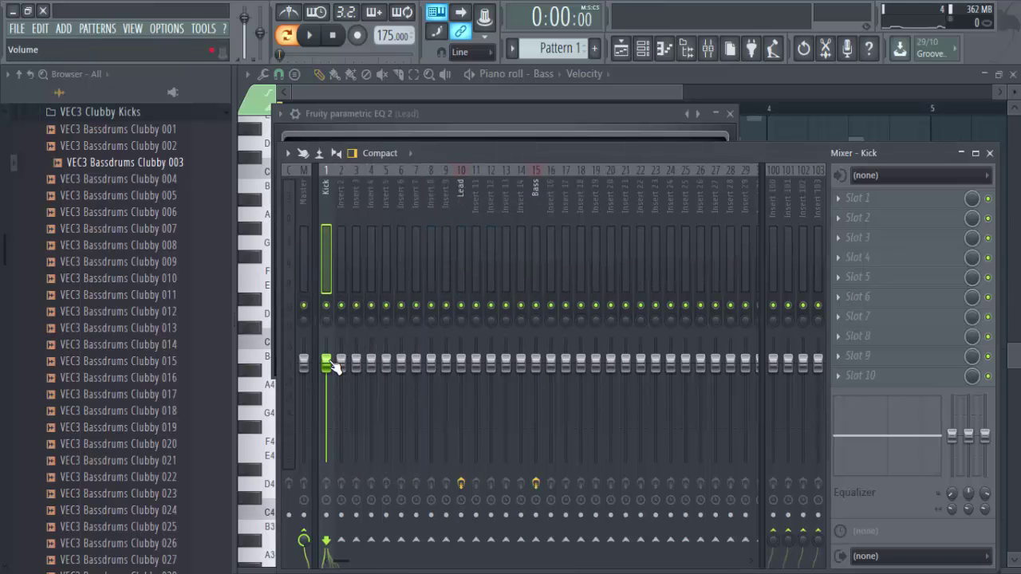
# - Lower the Kick, Lead and Bass faders and play to check the balance
pyautogui.moveTo(333, 367); pyautogui.dragTo(333, 376)
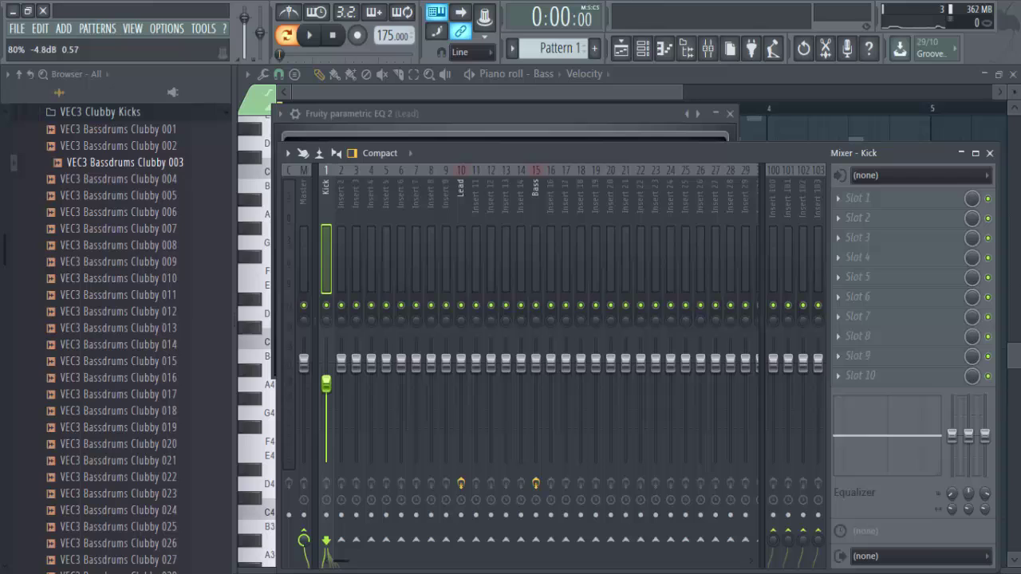
pyautogui.moveTo(465, 367); pyautogui.dragTo(464, 381)
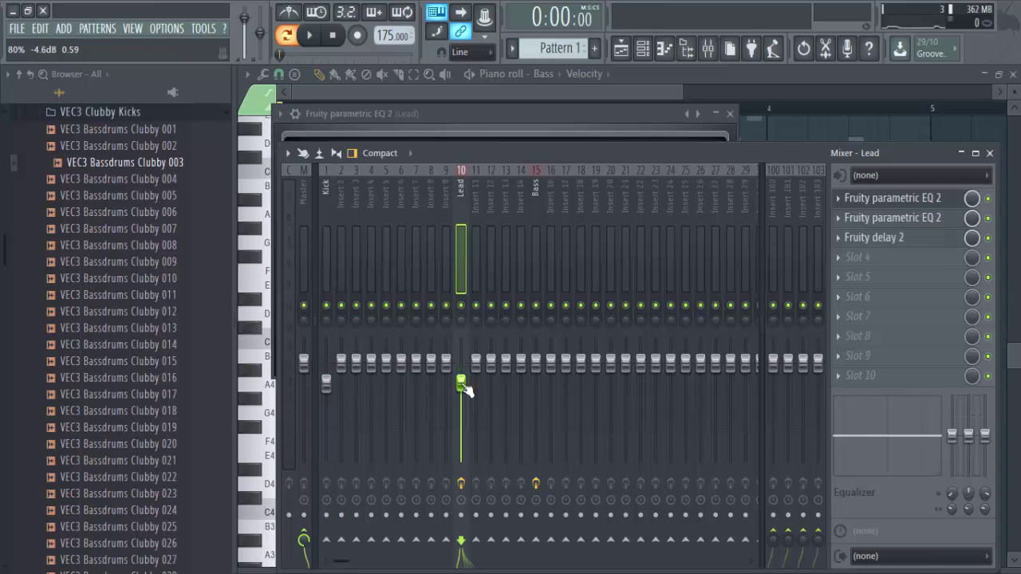
pyautogui.moveTo(536, 364); pyautogui.dragTo(536, 369)
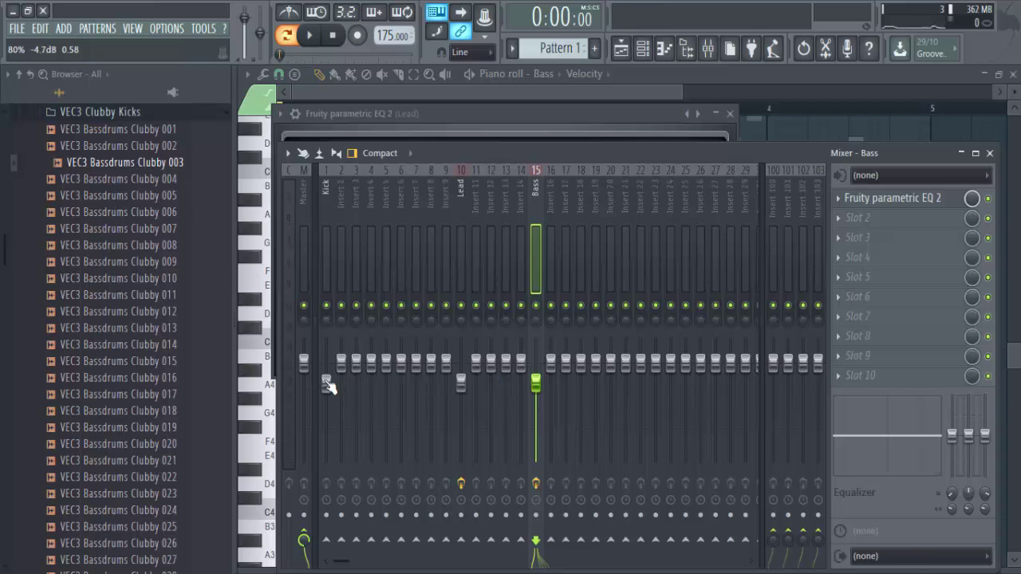
pyautogui.click(296, 283)
pyautogui.press('space')
pyautogui.press('space')
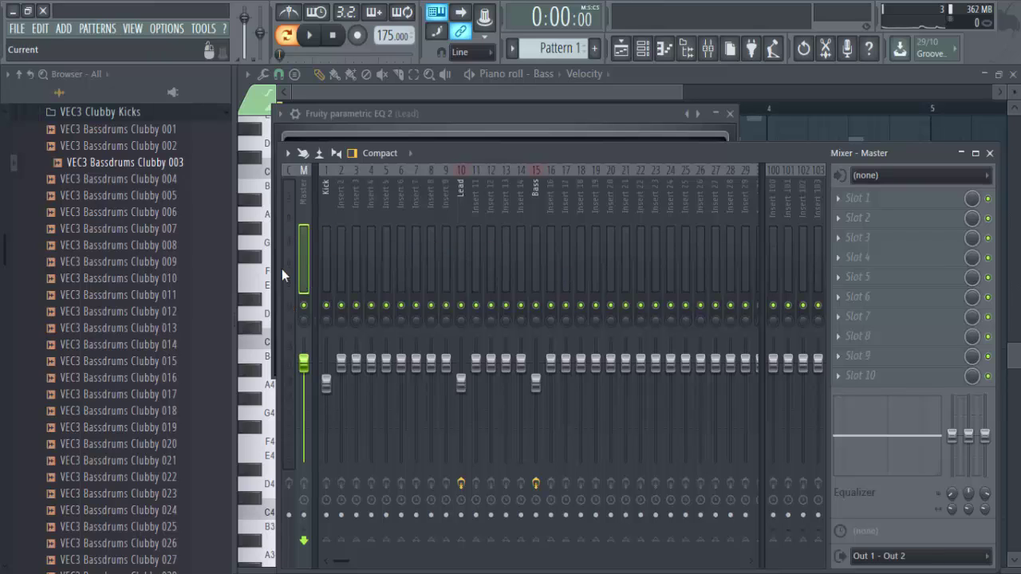
# - Make Bass EQ band 1 a high-pass at about 75Hz and close the EQ
pyautogui.click(537, 233)
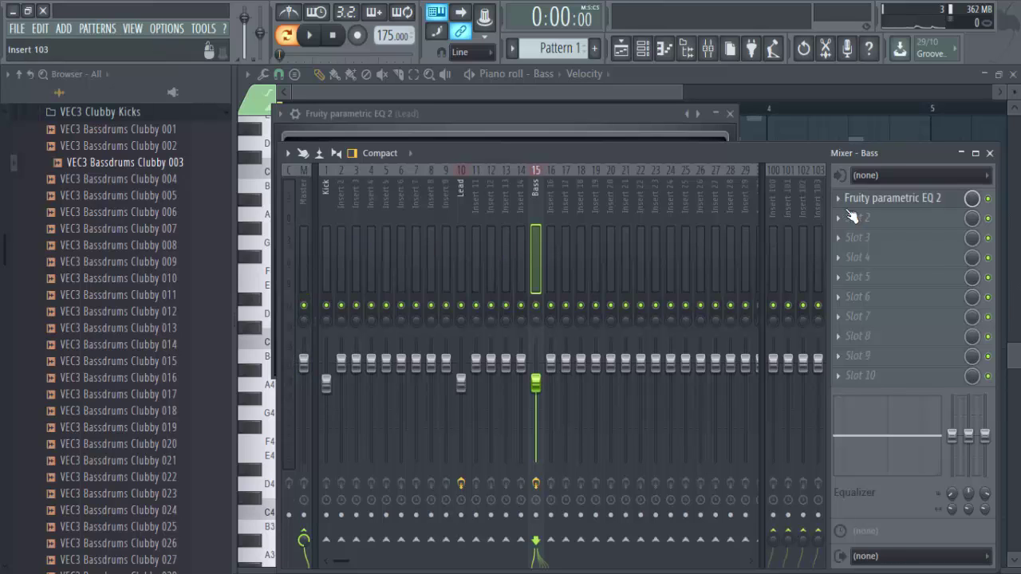
pyautogui.click(870, 199)
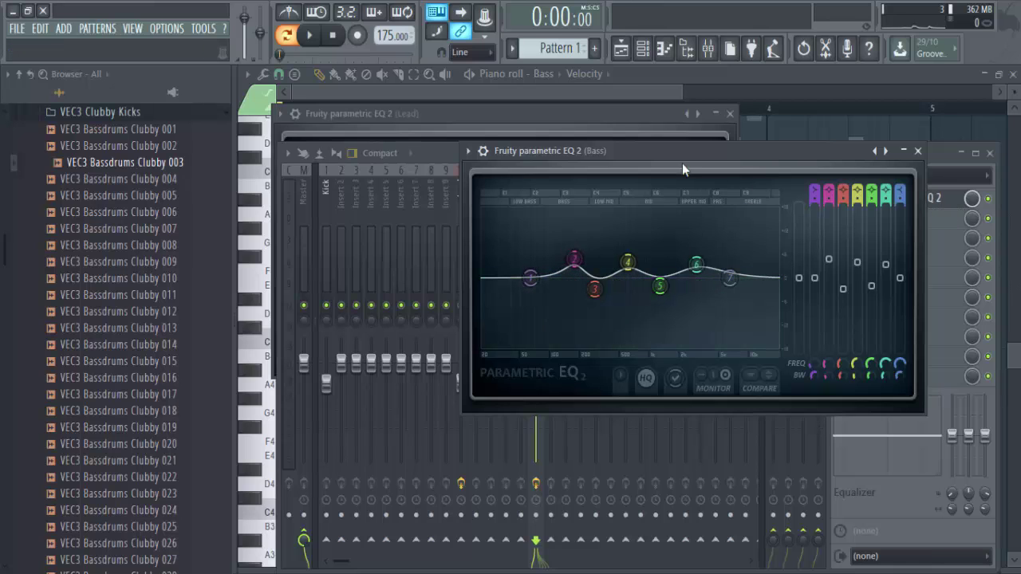
pyautogui.moveTo(815, 190); pyautogui.dragTo(815, 177)
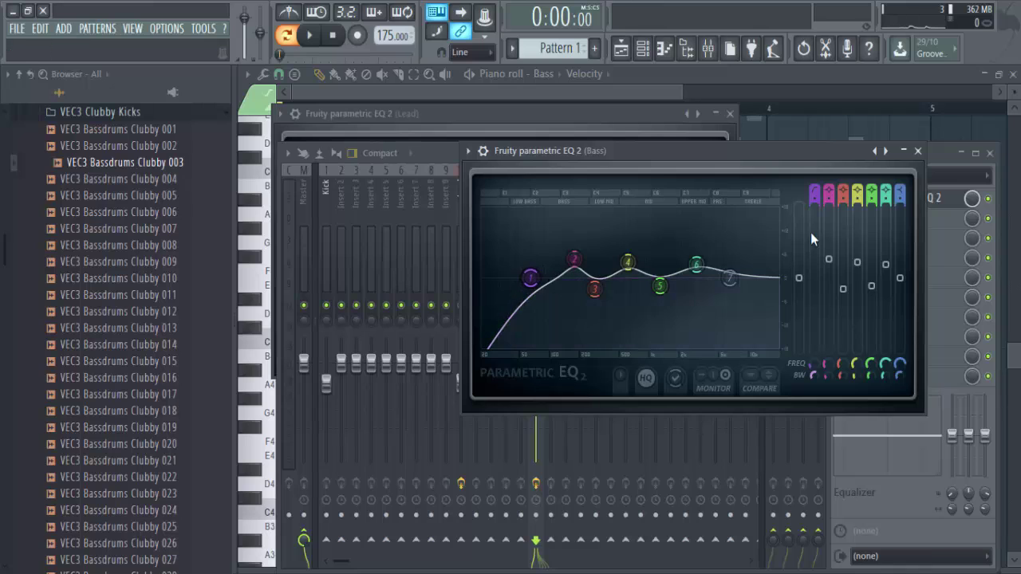
pyautogui.moveTo(531, 278); pyautogui.dragTo(540, 277)
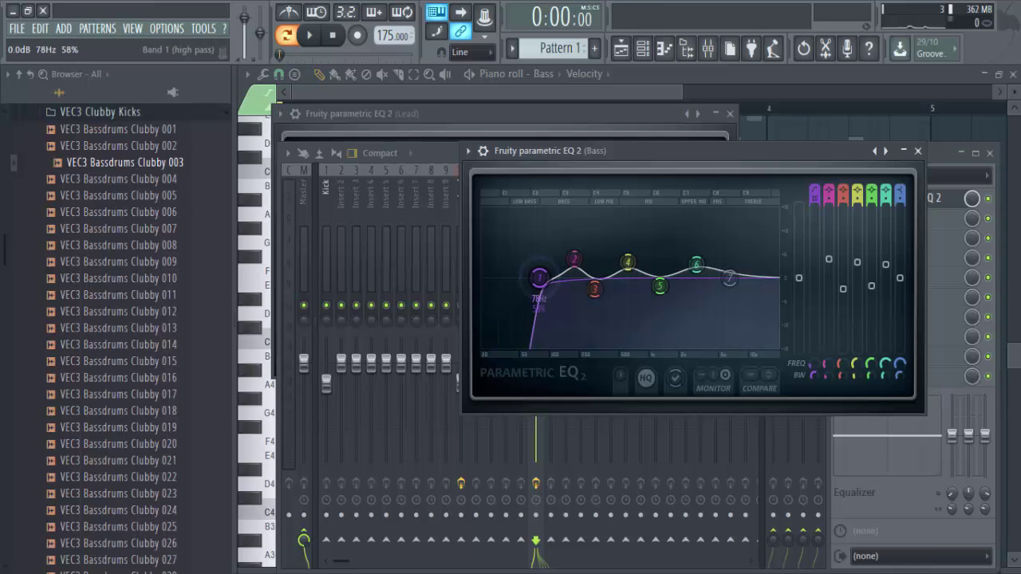
pyautogui.click(951, 210)
# - Load Fruity parametric EQ 2 on the Kick and boost around 69Hz and a narrow 255Hz band
pyautogui.click(325, 240)
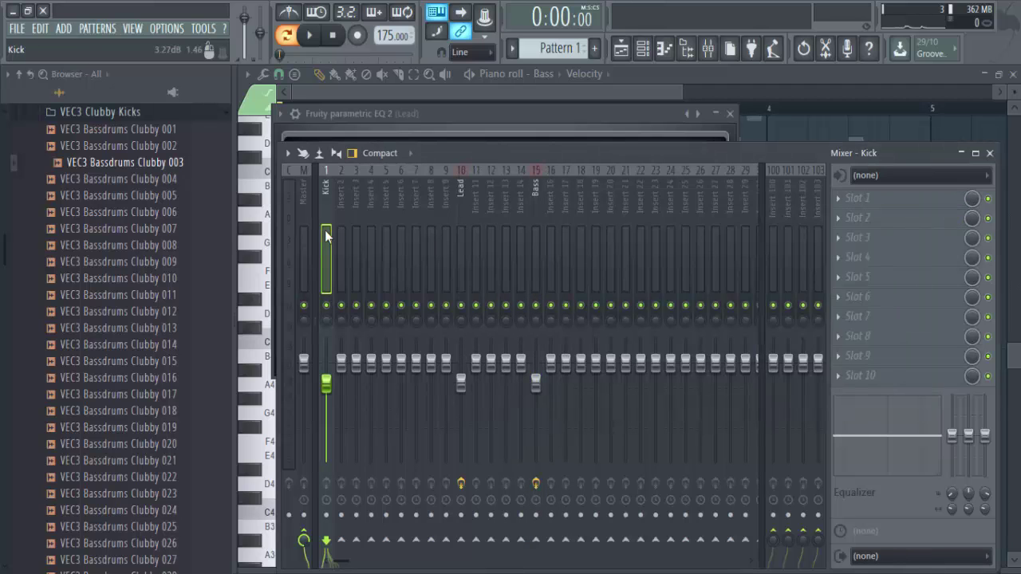
pyautogui.click(876, 203)
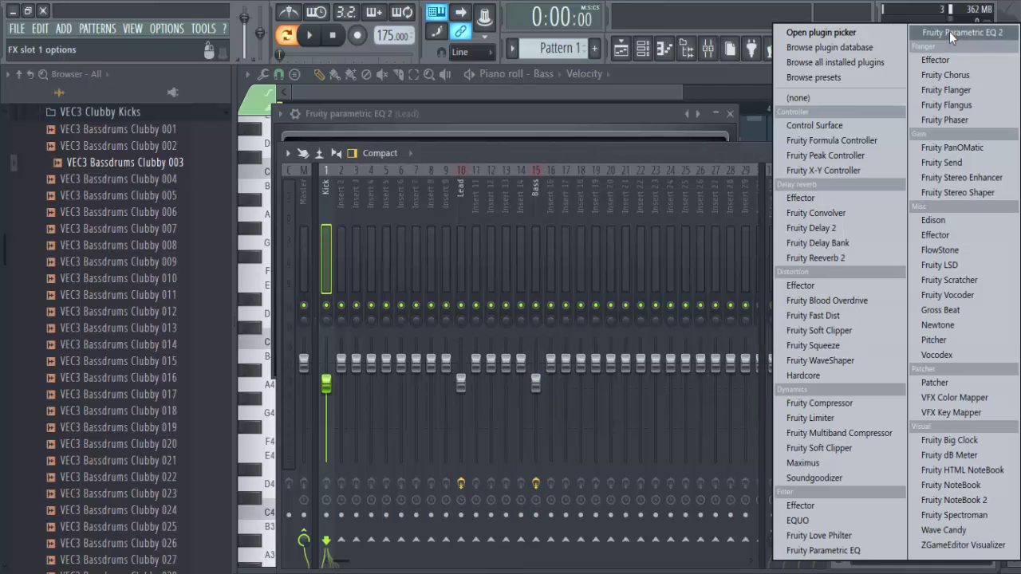
pyautogui.click(949, 31)
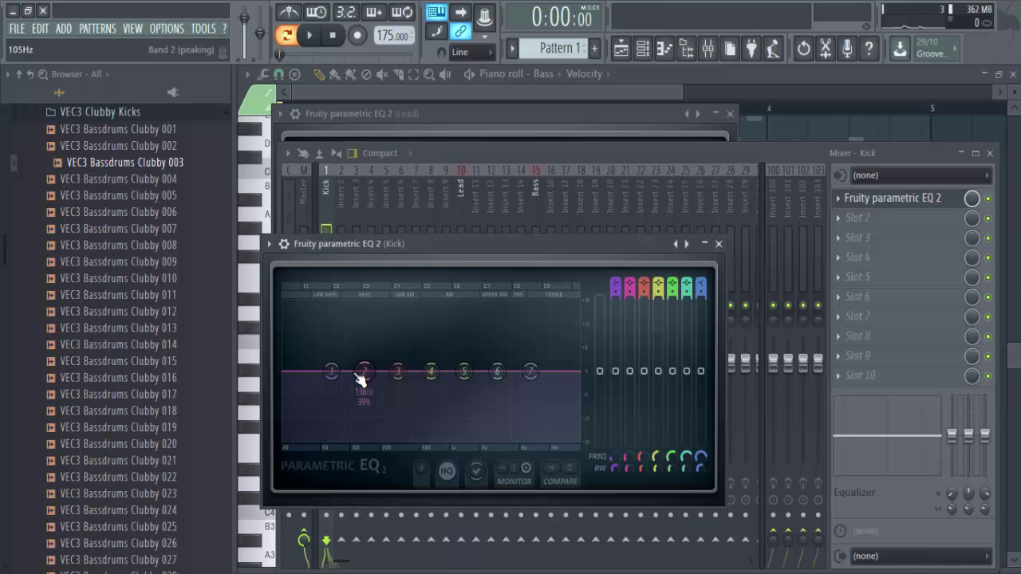
pyautogui.moveTo(361, 379); pyautogui.dragTo(334, 352)
pyautogui.moveTo(397, 371); pyautogui.dragTo(388, 333)
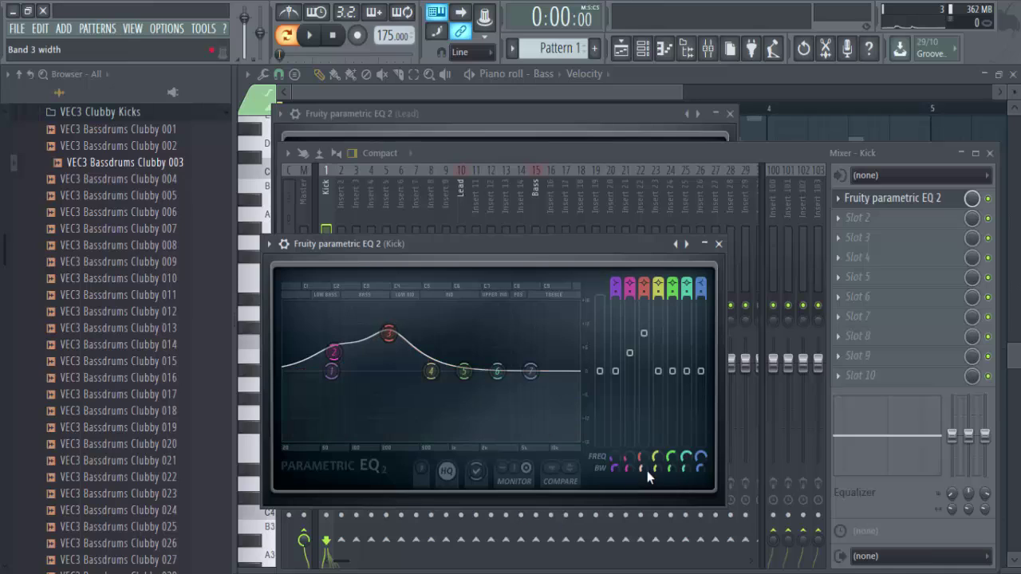
pyautogui.moveTo(647, 471); pyautogui.dragTo(647, 487)
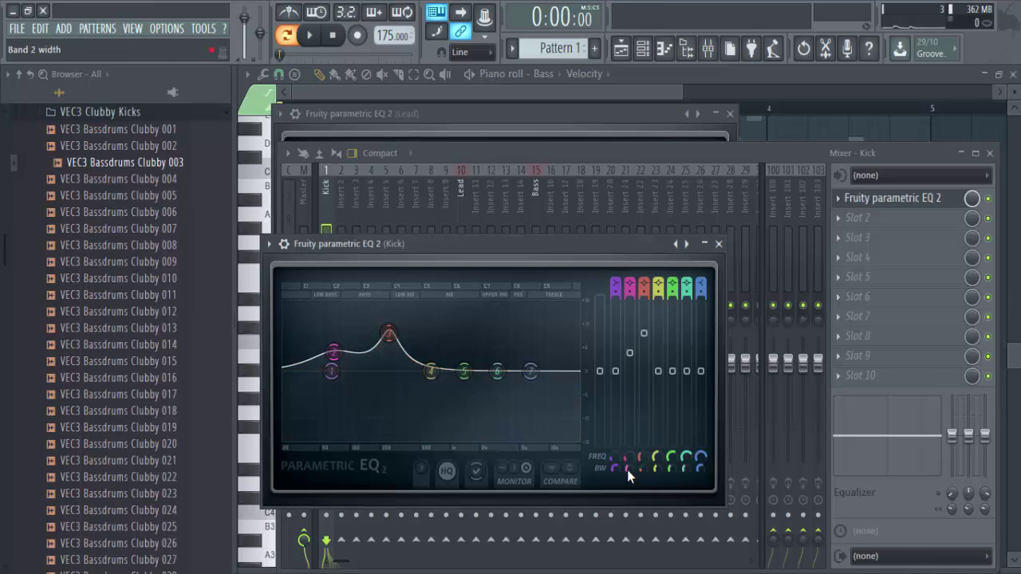
pyautogui.scroll(-3, 627, 469)
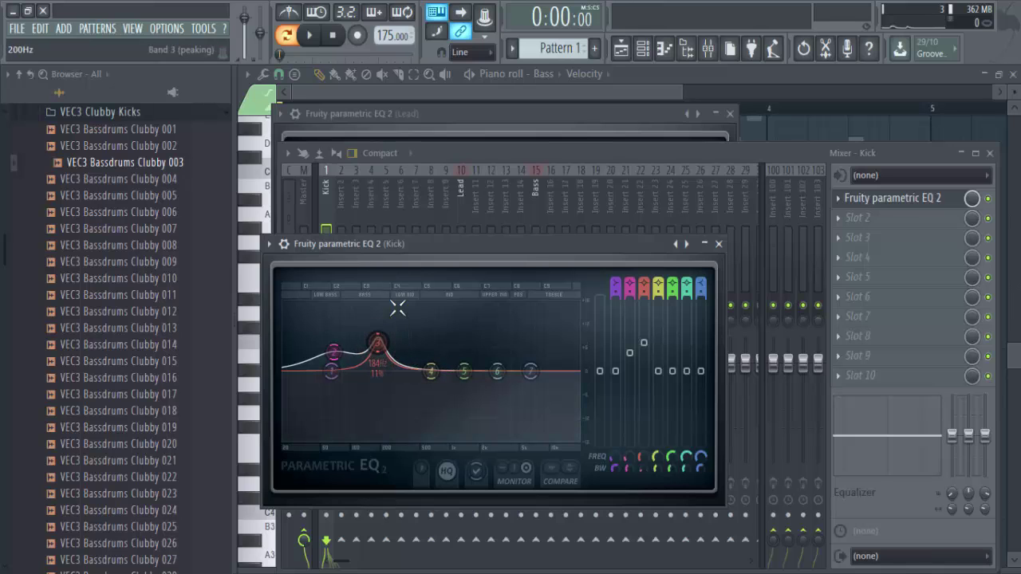
# - Refine the Kick EQ to 10.5dB at 272Hz and 5dB at 84Hz, then lower the Lead fader
pyautogui.click(352, 247)
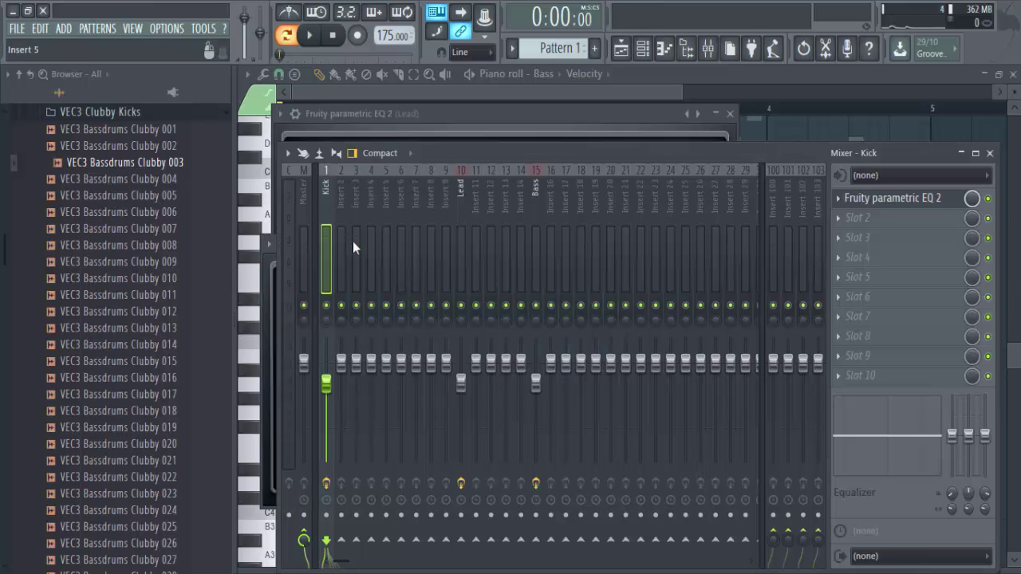
pyautogui.click(917, 201)
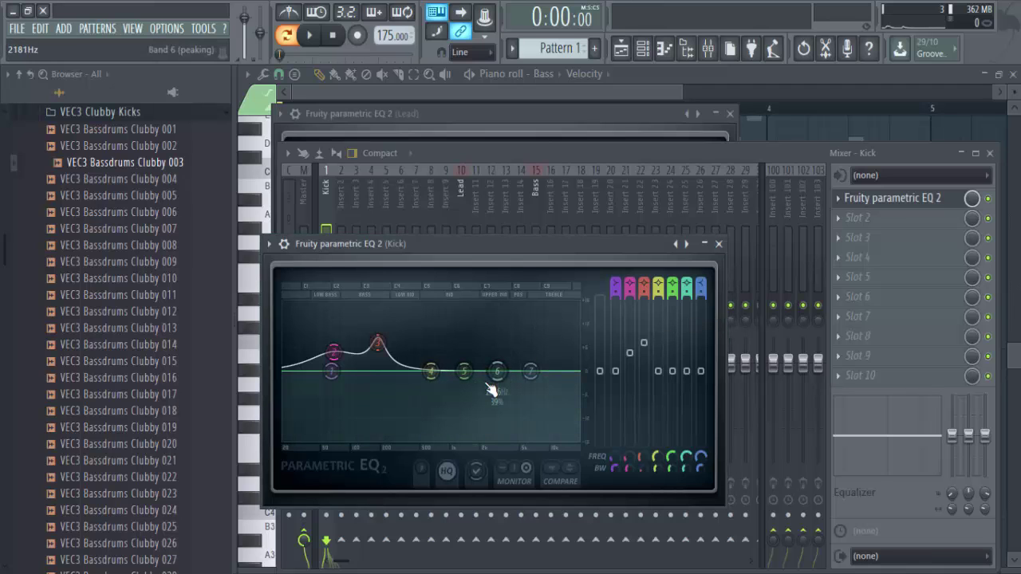
pyautogui.moveTo(464, 371); pyautogui.dragTo(468, 384)
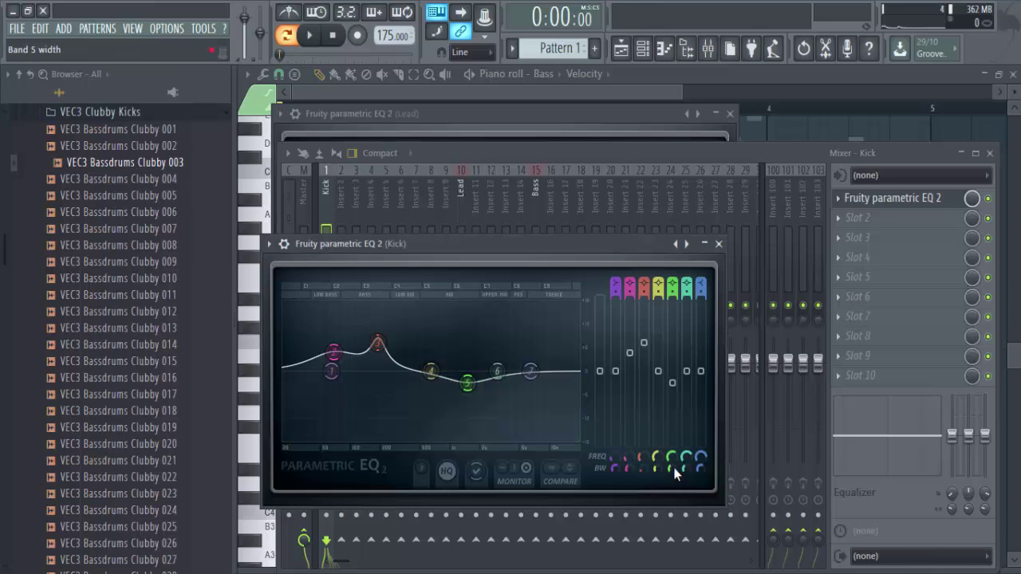
pyautogui.moveTo(467, 383); pyautogui.dragTo(467, 373)
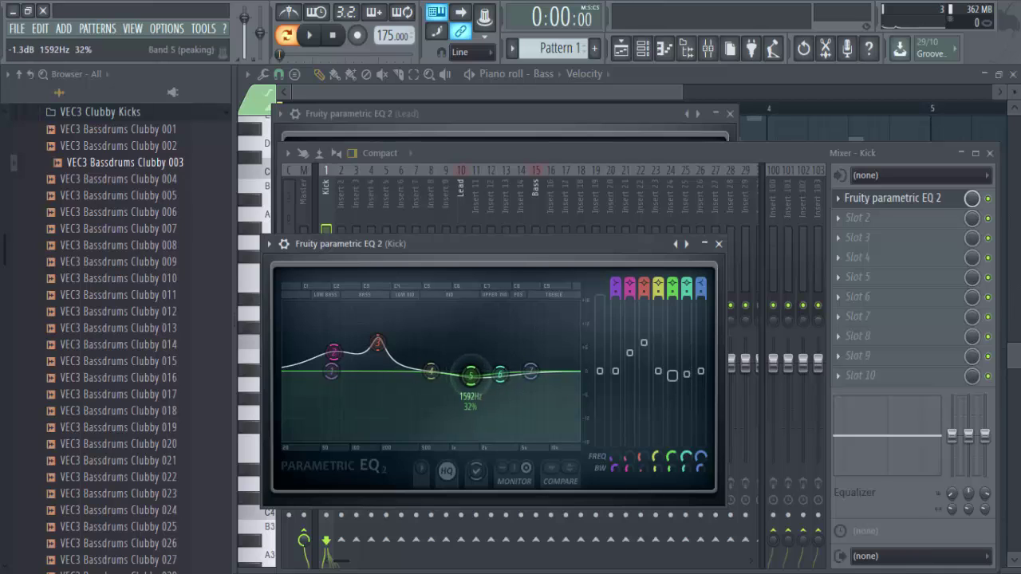
pyautogui.moveTo(502, 374); pyautogui.dragTo(501, 372)
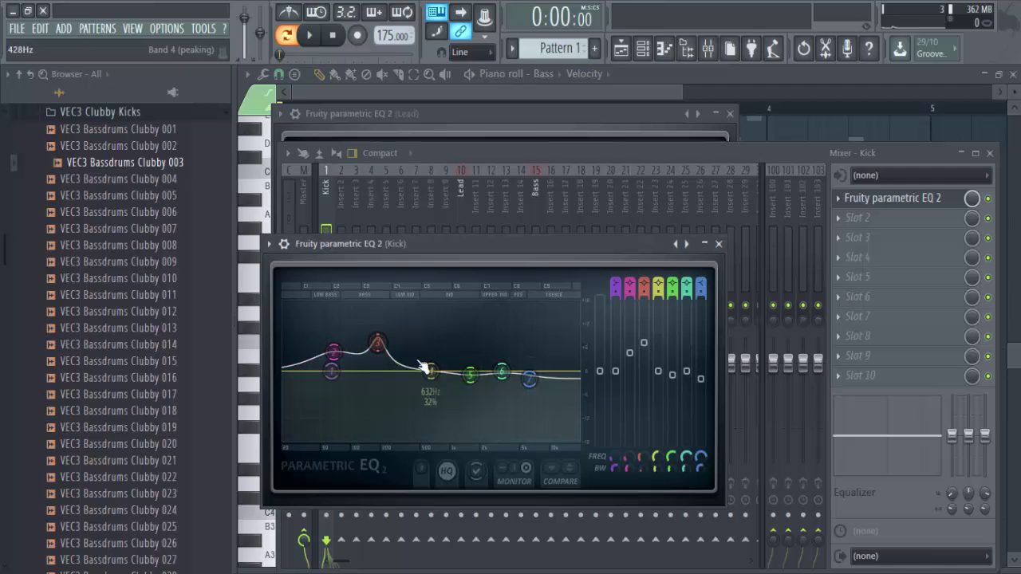
pyautogui.press('space')
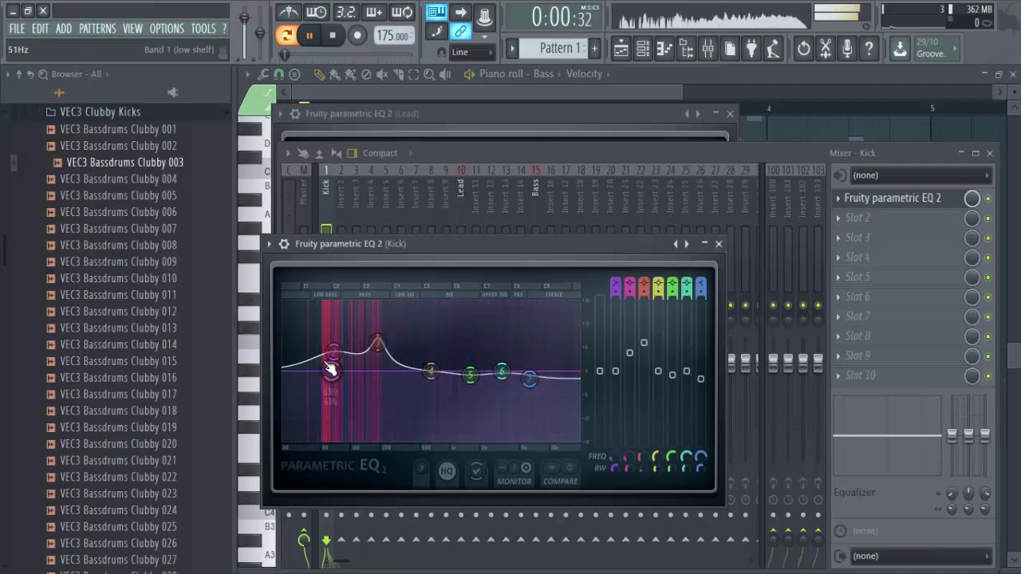
pyautogui.moveTo(381, 357); pyautogui.dragTo(392, 336)
pyautogui.moveTo(334, 351); pyautogui.dragTo(346, 352)
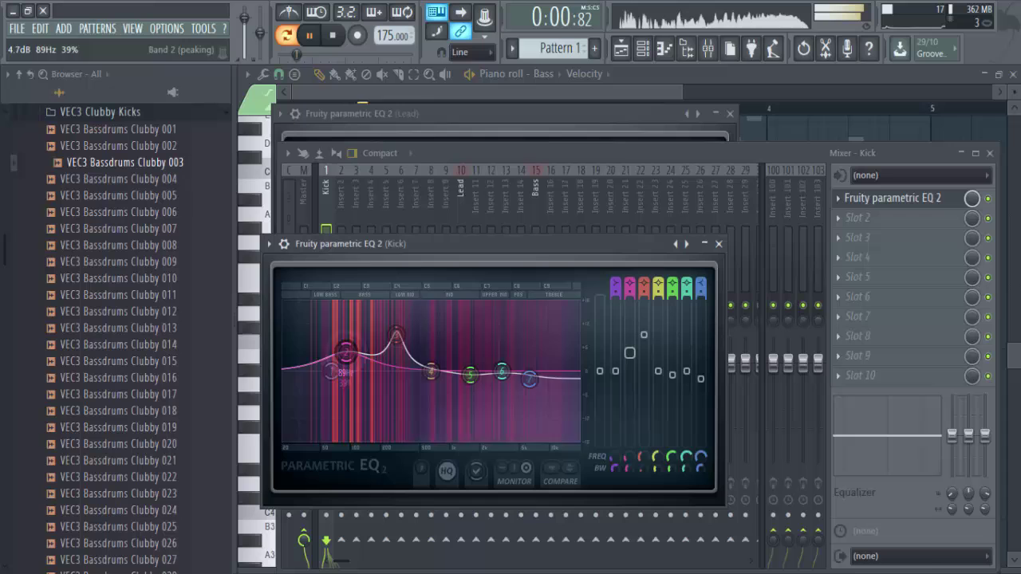
pyautogui.click(867, 199)
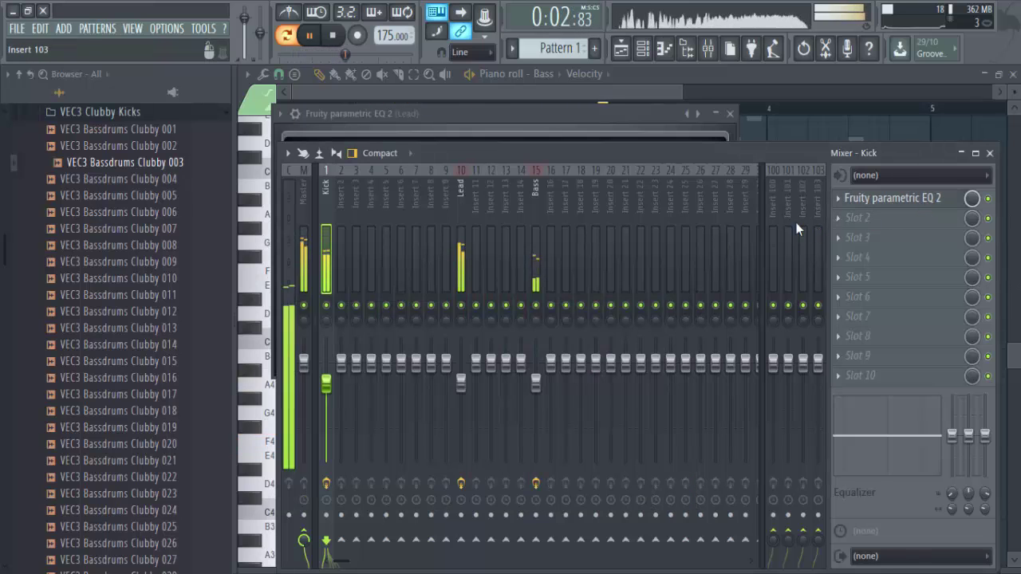
pyautogui.moveTo(462, 383); pyautogui.dragTo(461, 389)
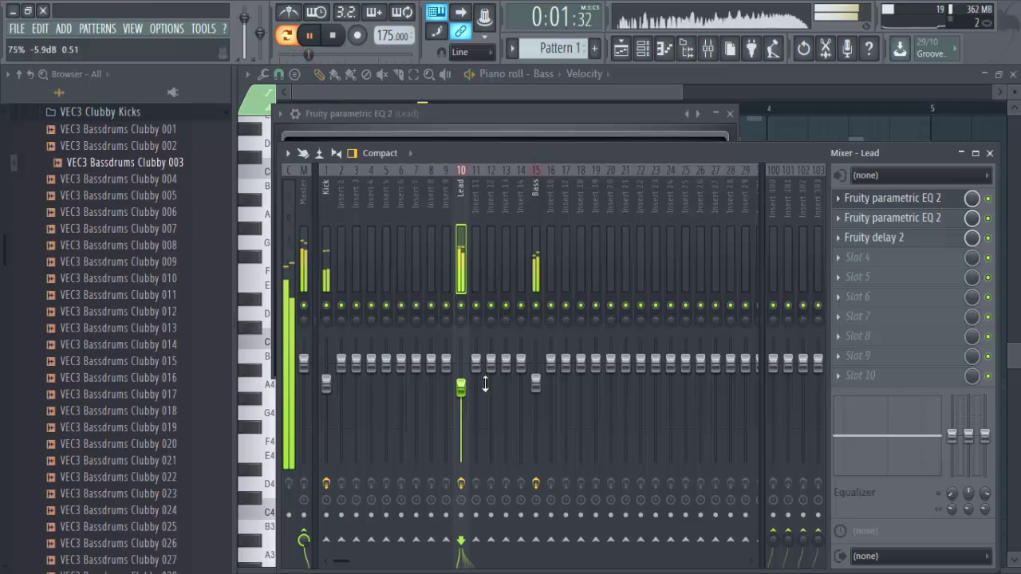
pyautogui.press('space')
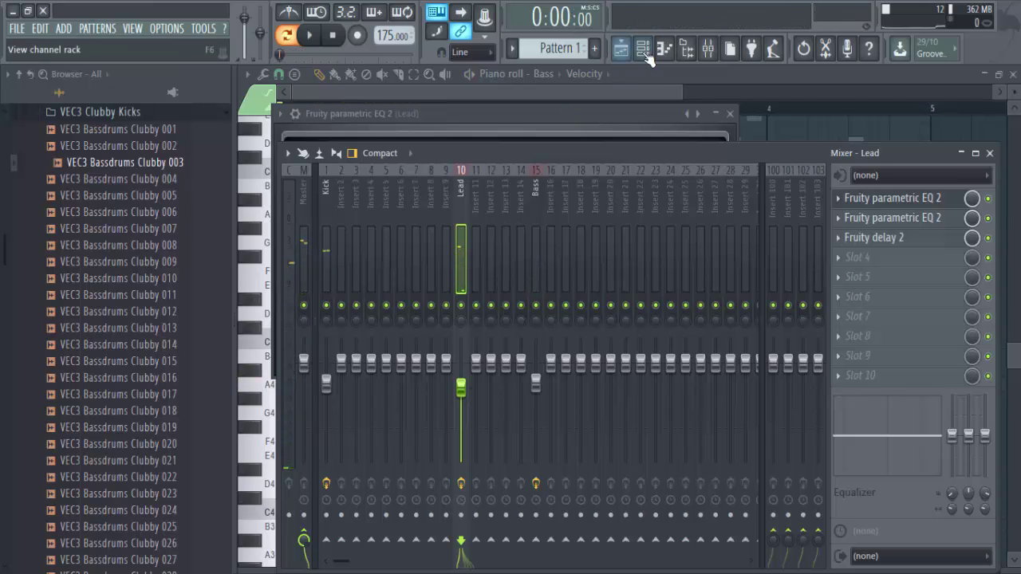
# - Toggle the channel rack and briefly check the Lead's first EQ
pyautogui.click(651, 53)
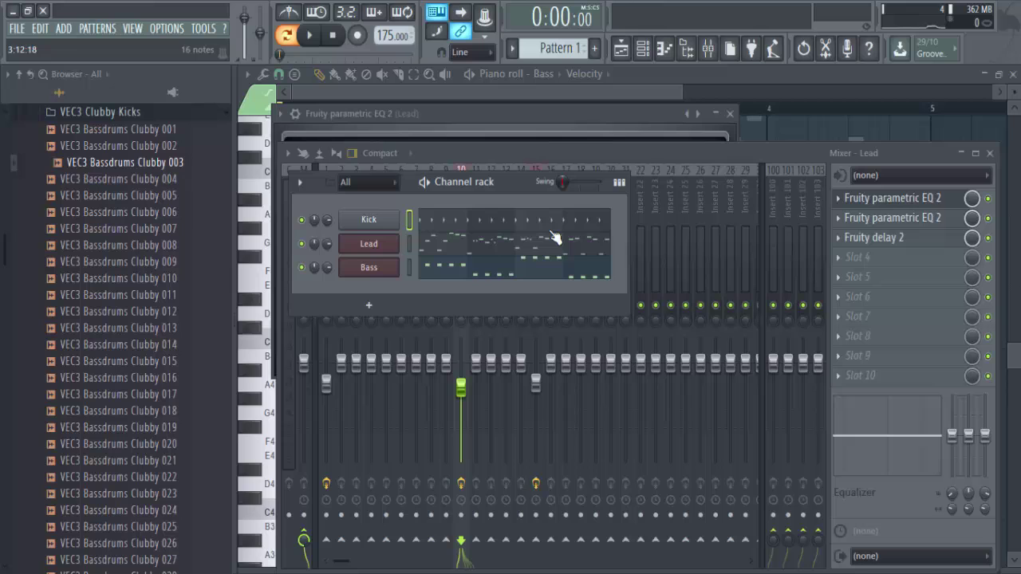
pyautogui.click(881, 202)
pyautogui.click(881, 203)
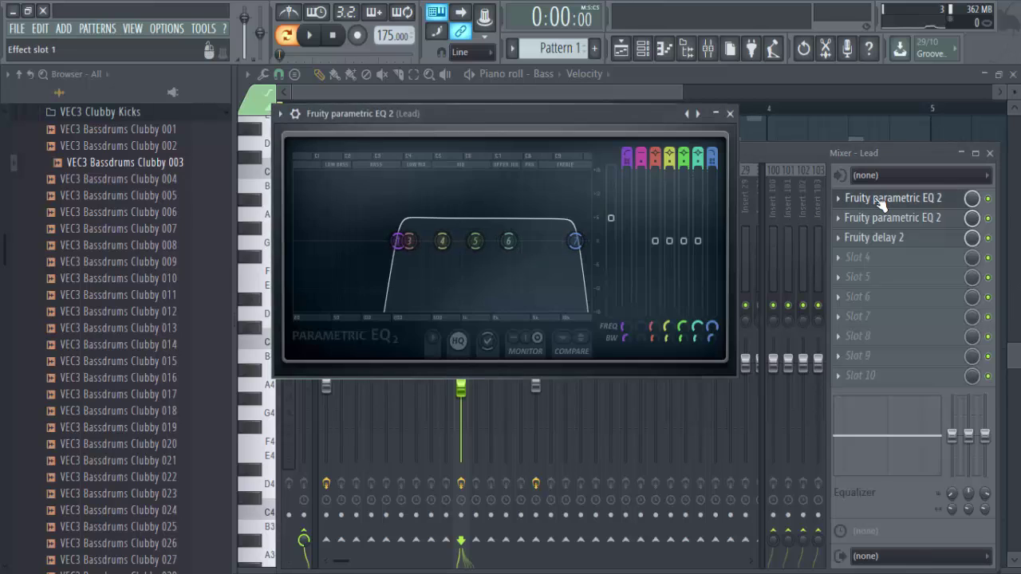
pyautogui.click(881, 202)
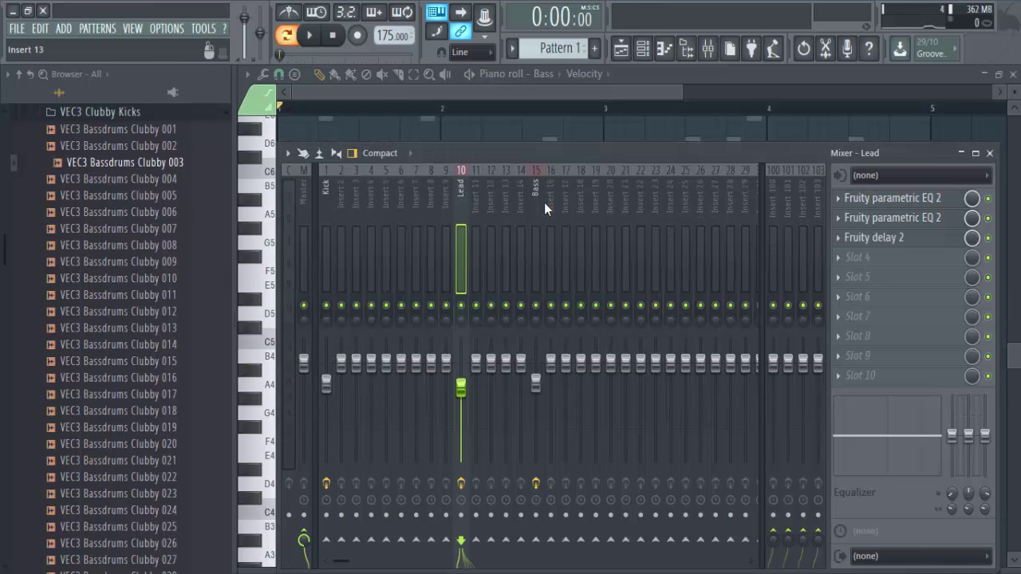
# - Collapse the VEC3 Clubby Kicks, VEC3 Bassdrums and Essential Club Sounds vol.3 browser folders
pyautogui.click(643, 49)
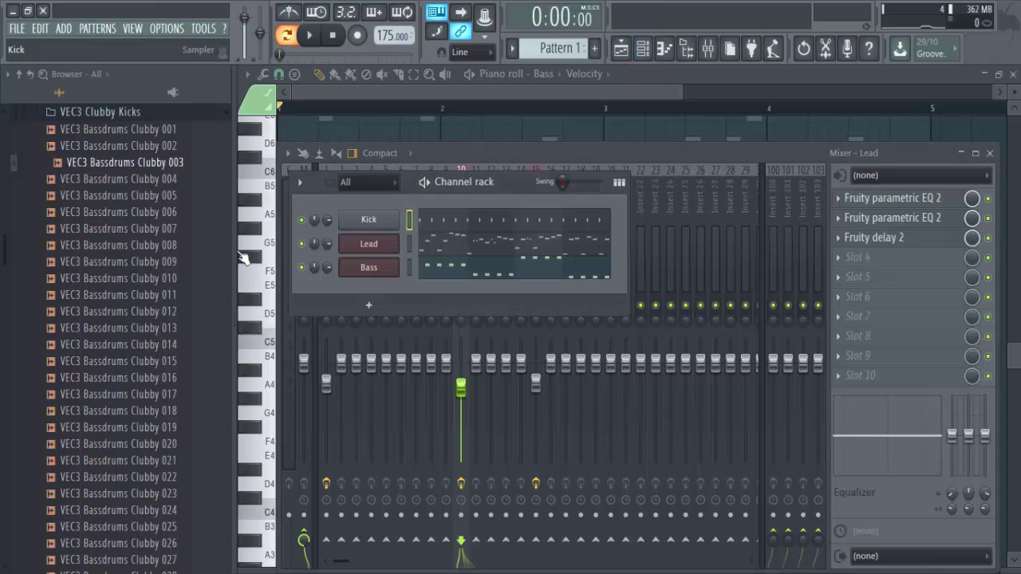
pyautogui.click(192, 115)
pyautogui.scroll(3, 149, 274)
pyautogui.click(159, 274)
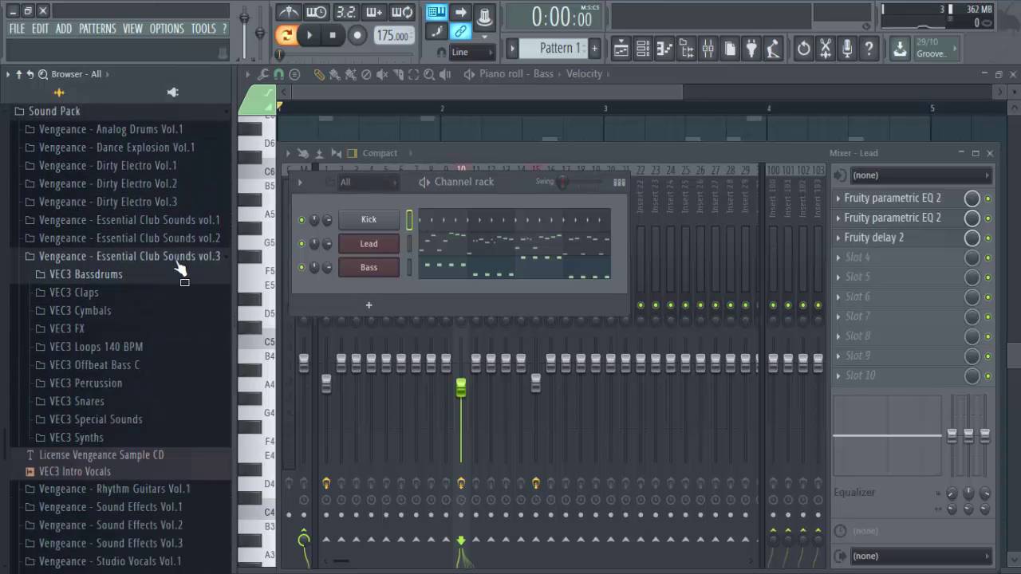
pyautogui.click(177, 258)
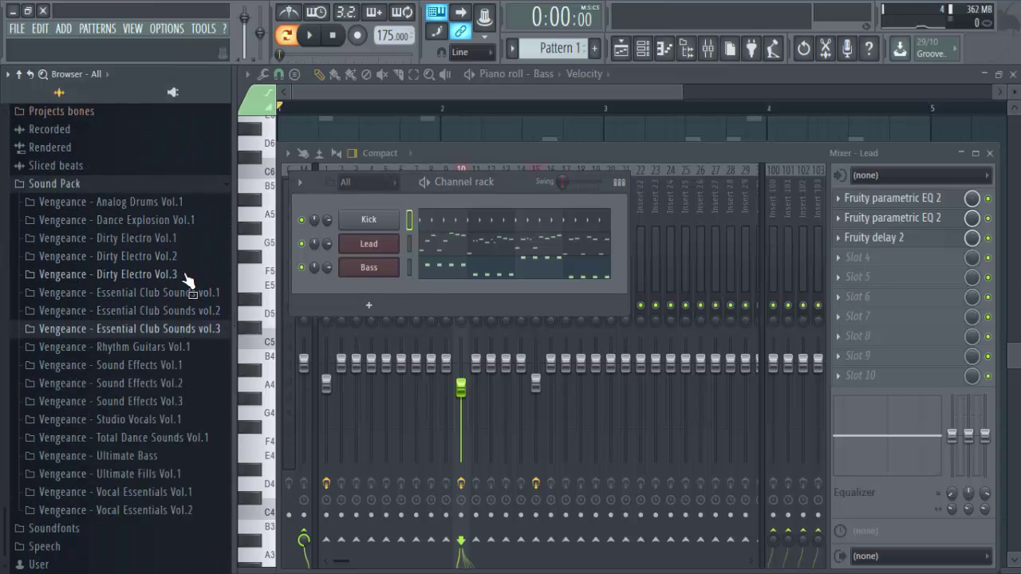
pyautogui.moveTo(189, 280); pyautogui.dragTo(402, 267)
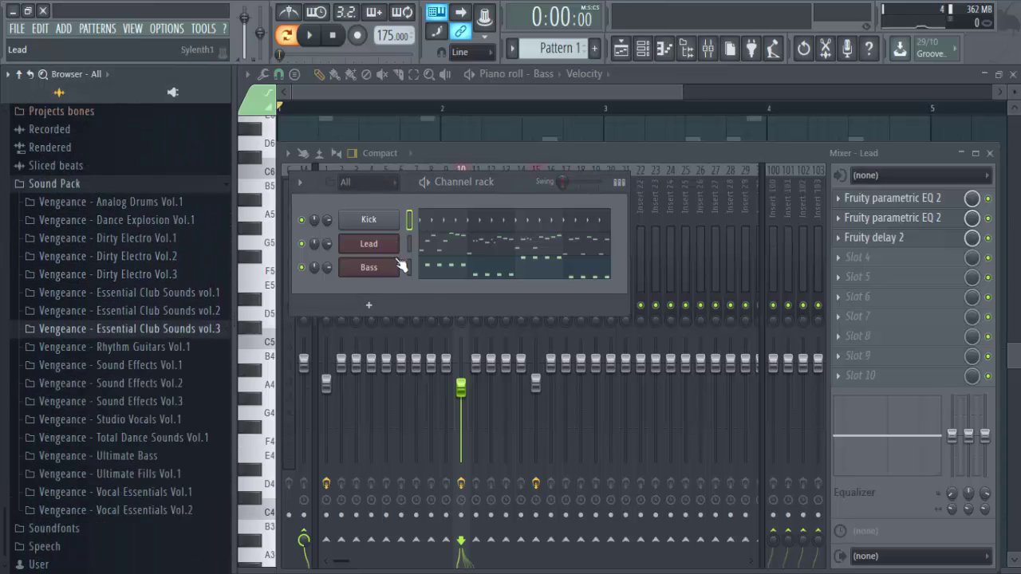
# - Select the Bass and Lead inserts in the mixer, then bring back the channel rack
pyautogui.click(470, 148)
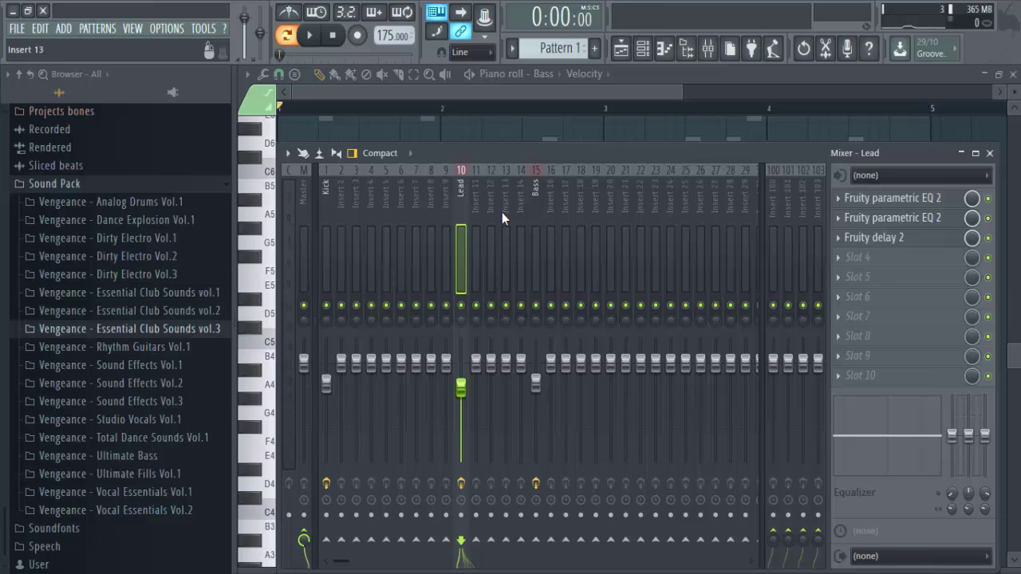
pyautogui.click(533, 209)
pyautogui.click(460, 227)
pyautogui.click(642, 48)
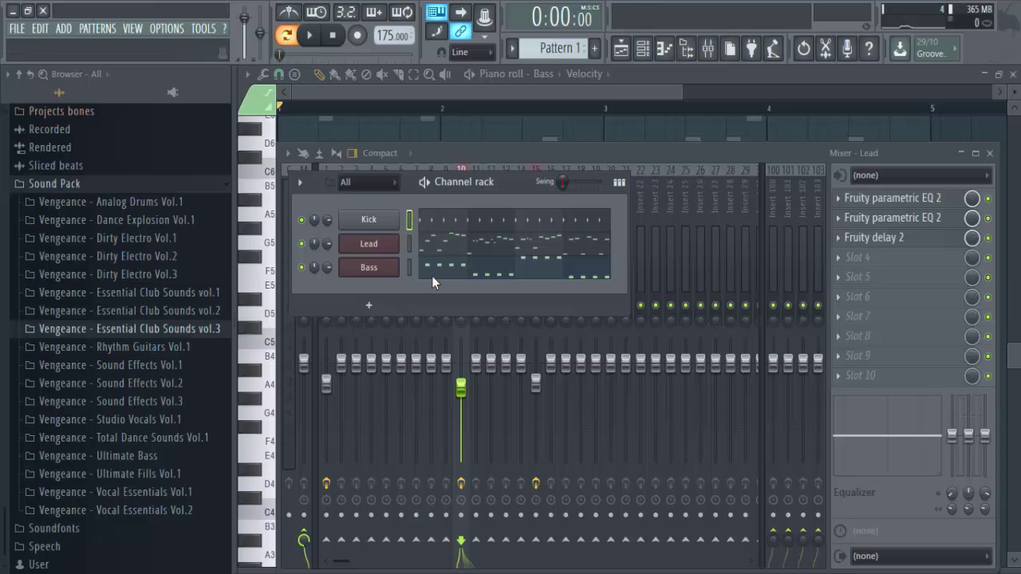
# - Place Pattern 1 on Track 1 at bar 1 in the playlist
pyautogui.click(584, 156)
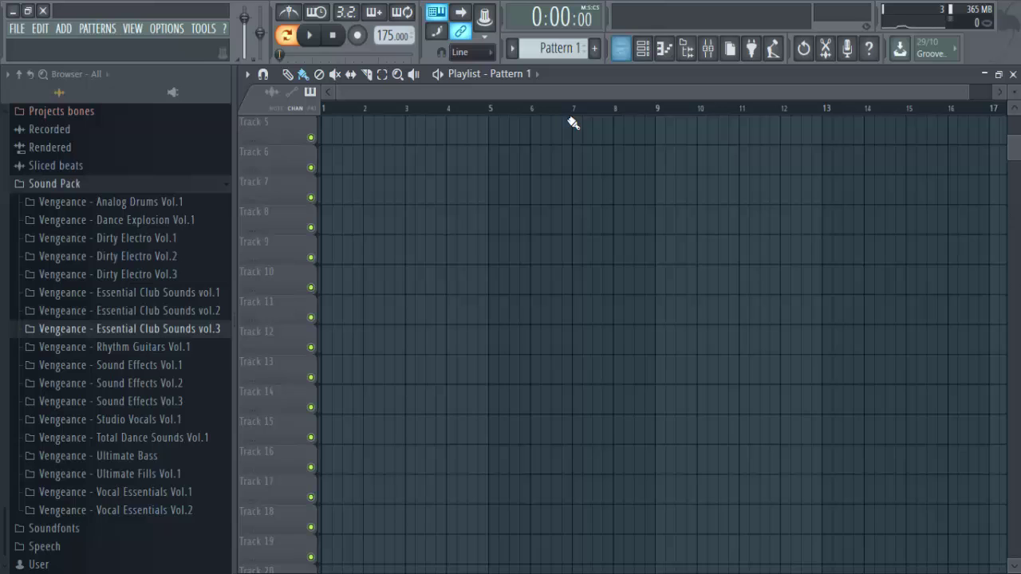
pyautogui.scroll(4, 577, 199)
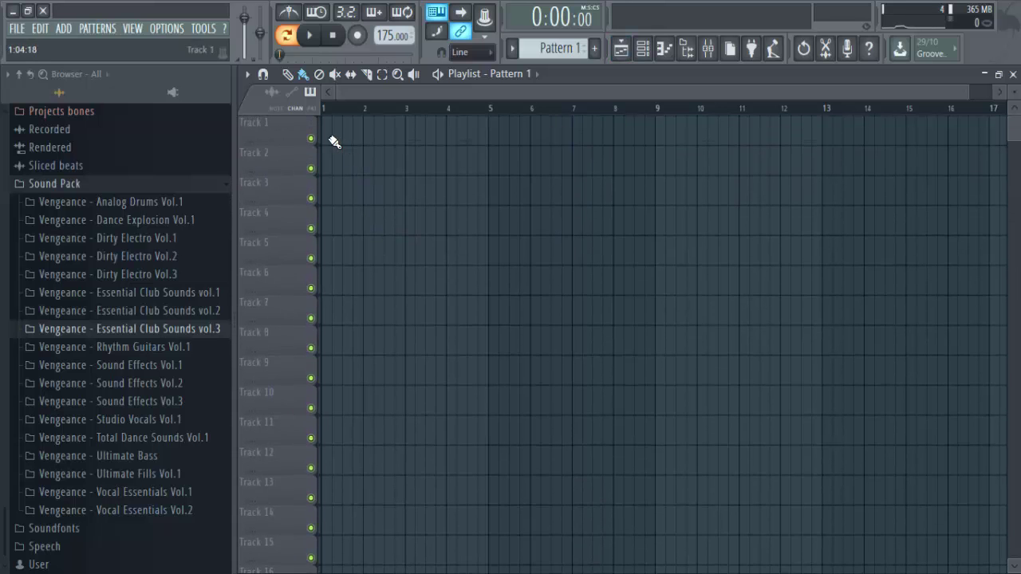
pyautogui.click(334, 142)
pyautogui.scroll(4, 736, 99)
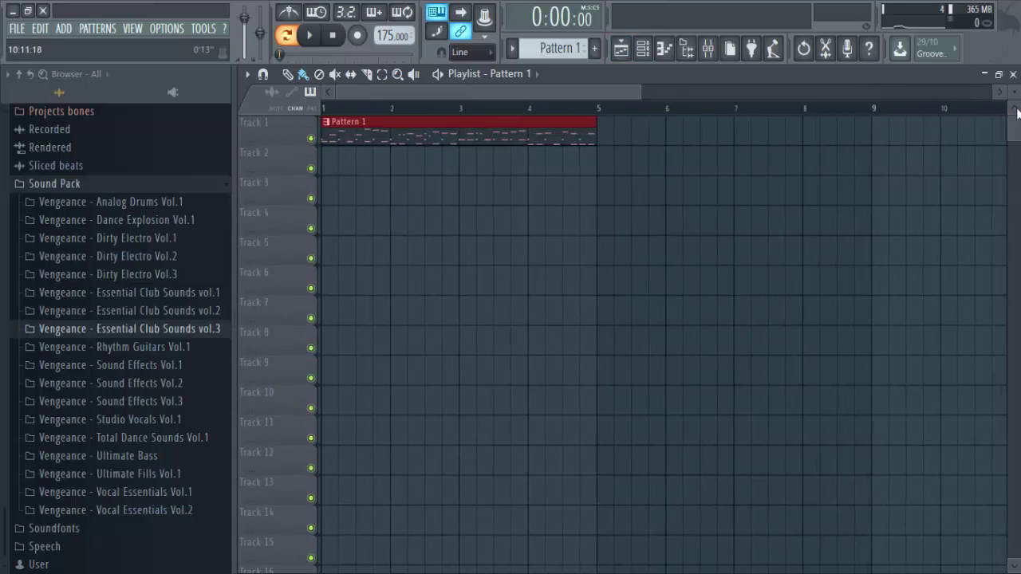
pyautogui.scroll(3, 718, 104)
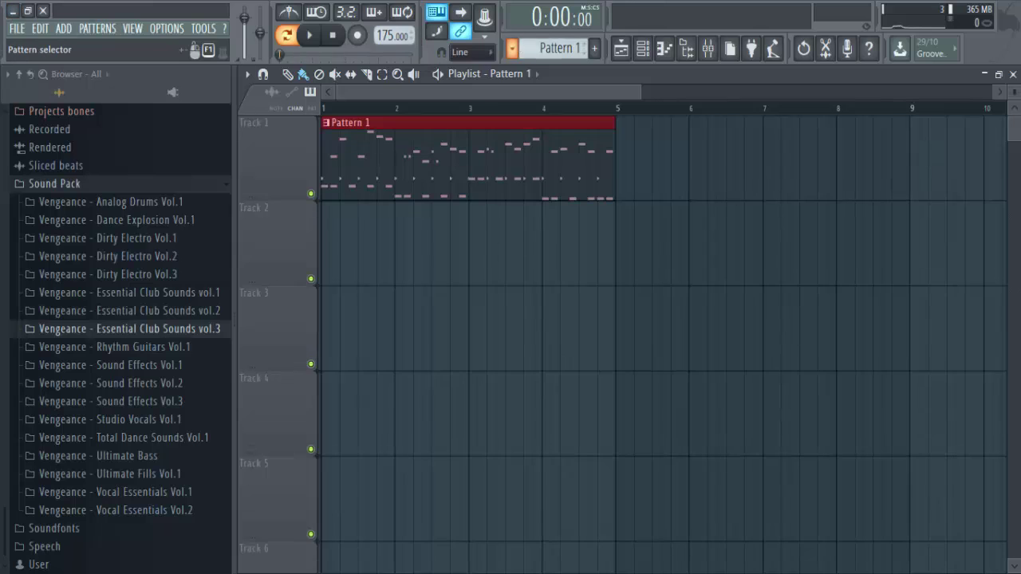
# - Split Pattern 1 by channel and move the Kick, Lead and Bass clips to Tracks 2, 4 and 6
pyautogui.click(550, 48)
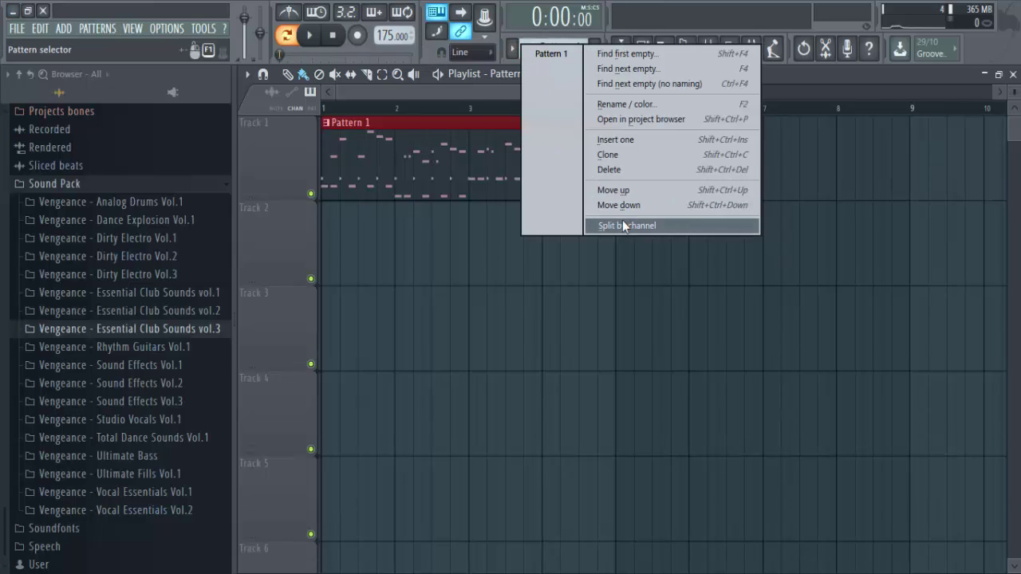
pyautogui.click(542, 309)
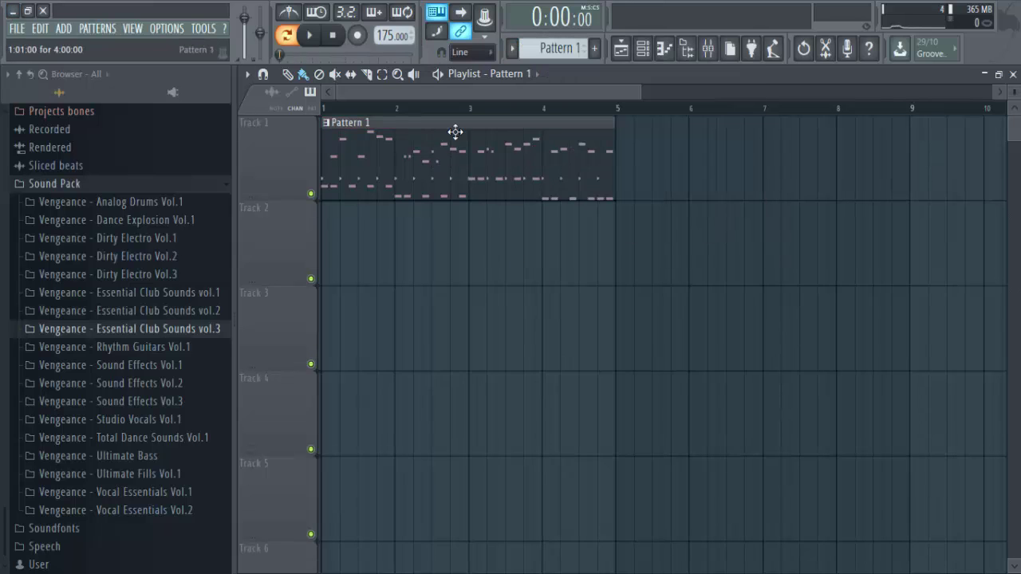
pyautogui.click(561, 48)
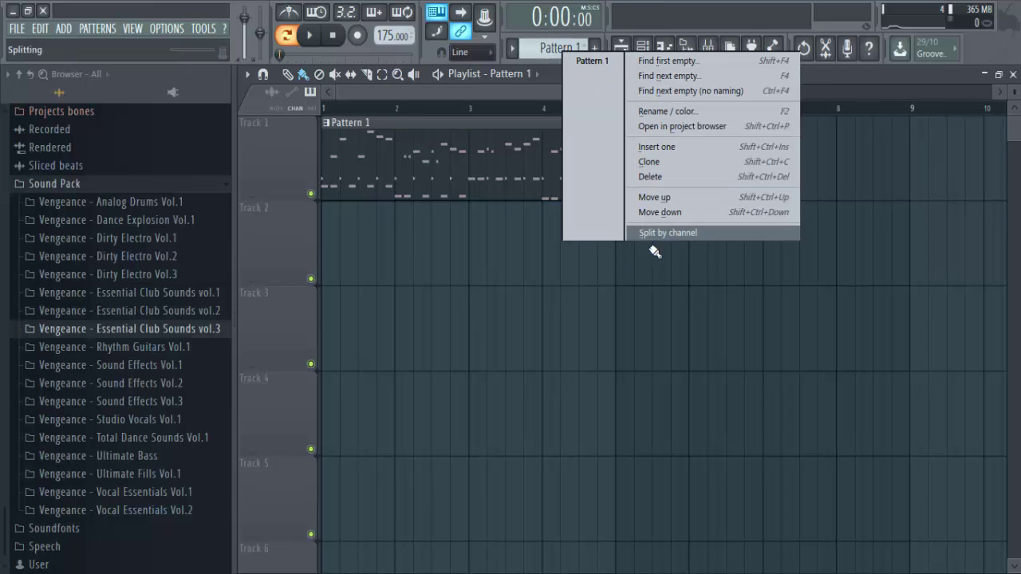
pyautogui.click(656, 233)
pyautogui.moveTo(528, 166); pyautogui.dragTo(502, 258)
pyautogui.moveTo(483, 154); pyautogui.dragTo(440, 412)
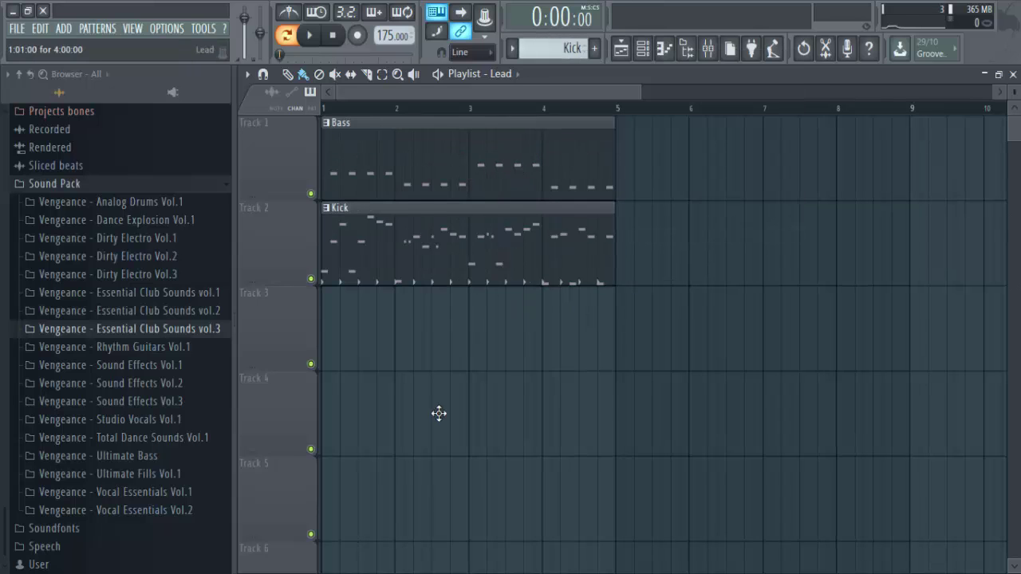
pyautogui.moveTo(410, 160); pyautogui.dragTo(376, 524)
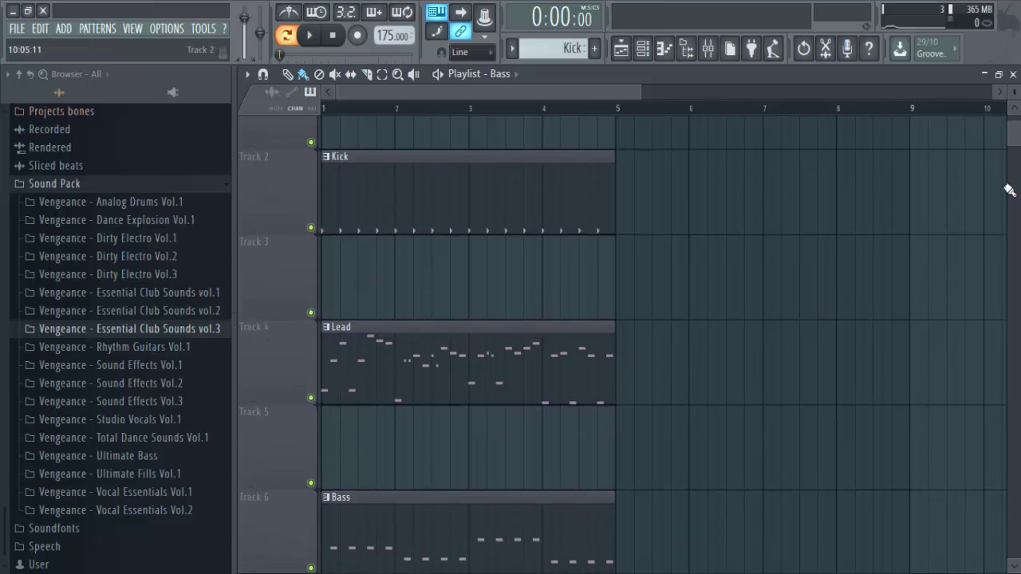
# - Shift the Kick, Lead and Bass clips up one track onto Tracks 1, 3 and 5
pyautogui.scroll(-1, 376, 524)
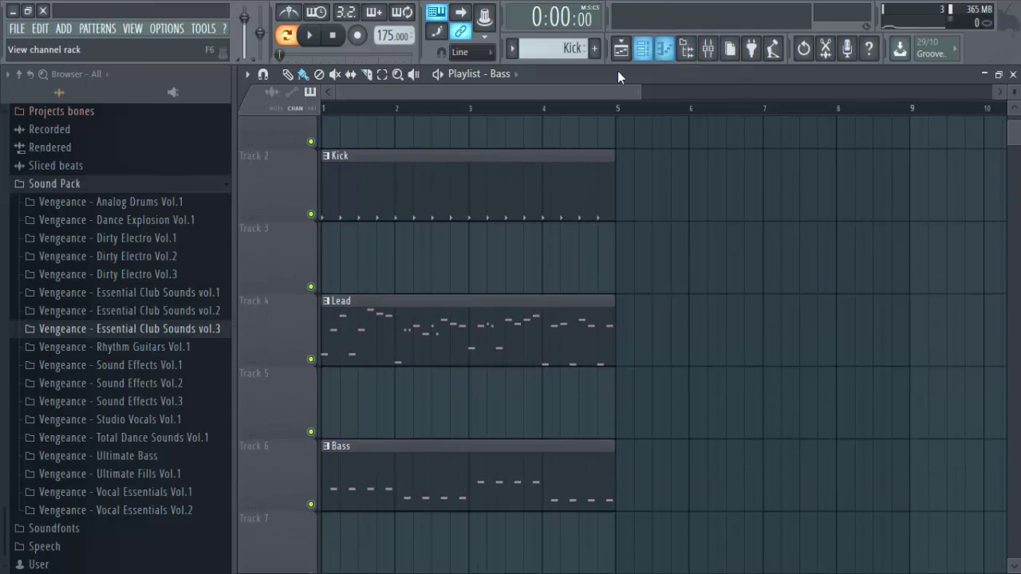
pyautogui.click(644, 49)
pyautogui.click(611, 178)
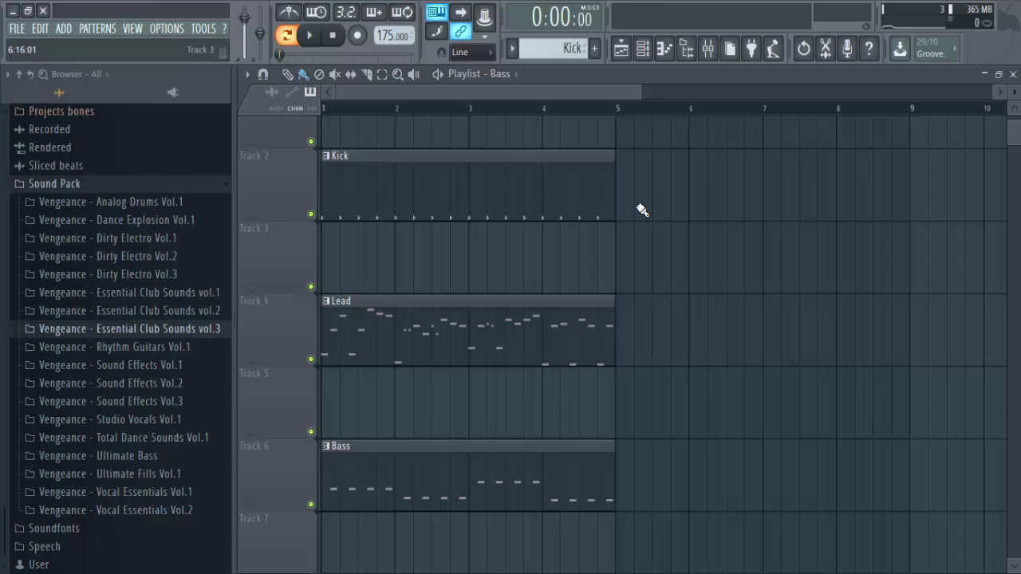
pyautogui.scroll(1, 399, 214)
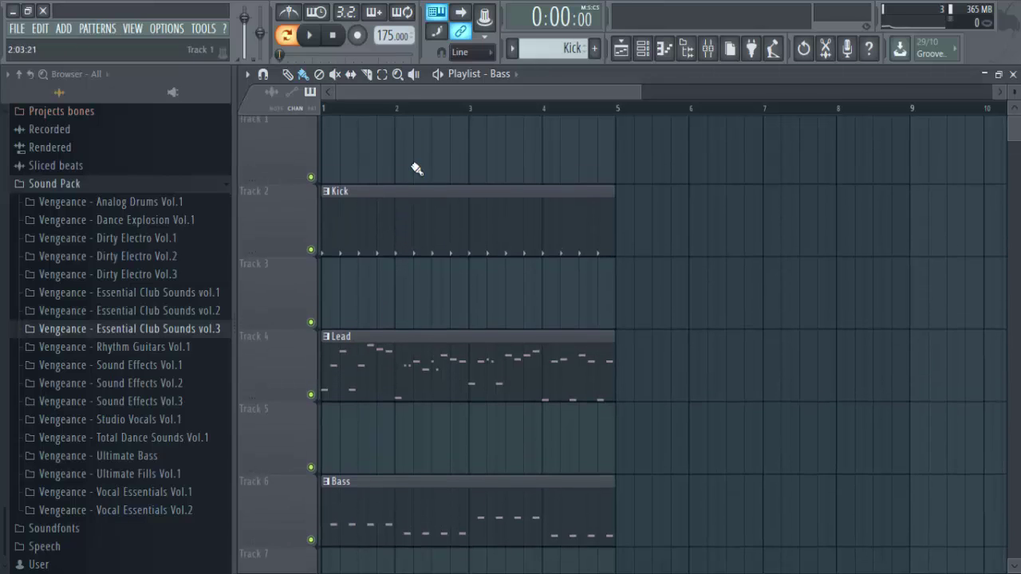
pyautogui.moveTo(679, 238); pyautogui.dragTo(503, 519)
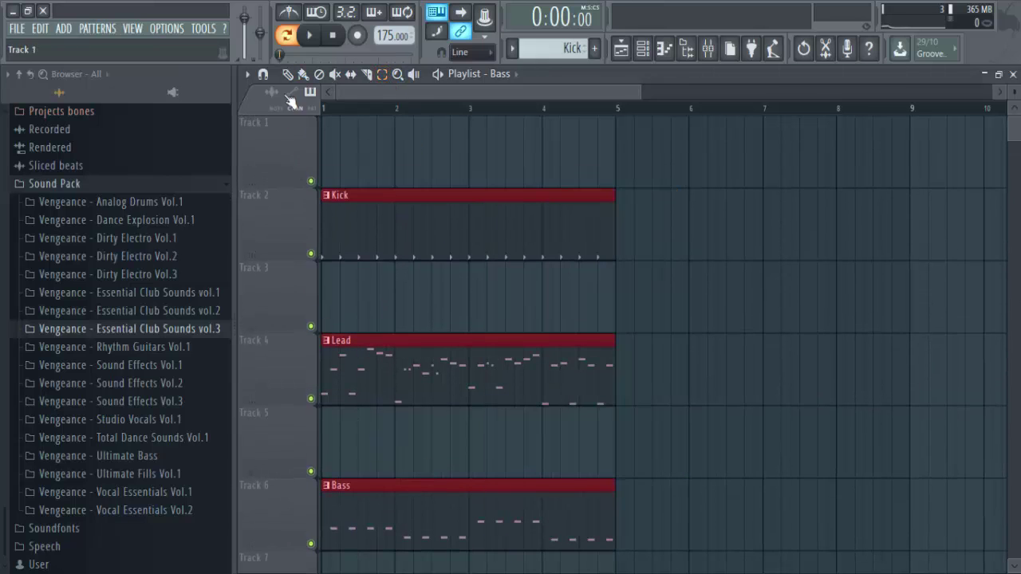
pyautogui.hotkey('shift', 'Up')
pyautogui.click(694, 279)
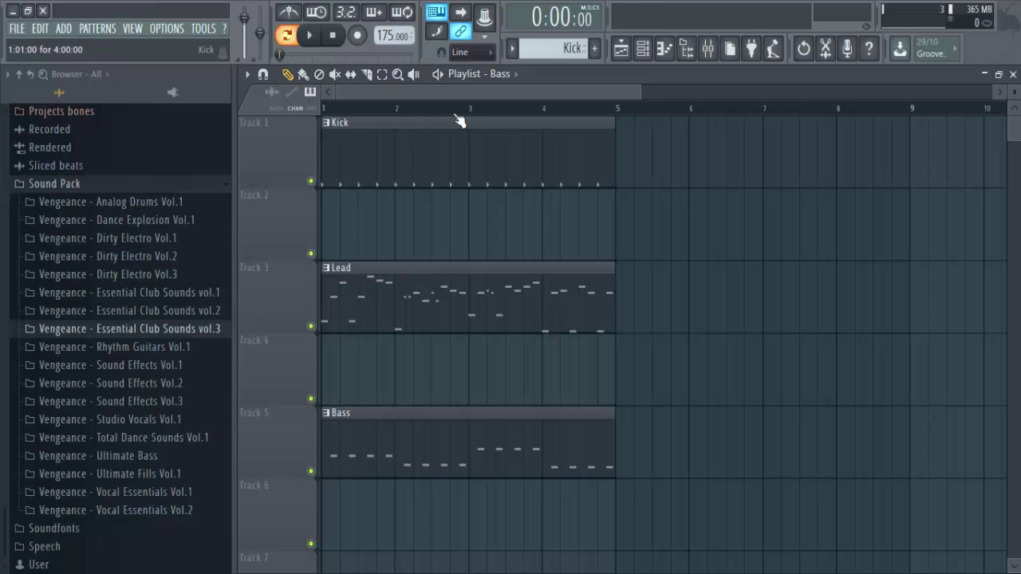
pyautogui.click(312, 182)
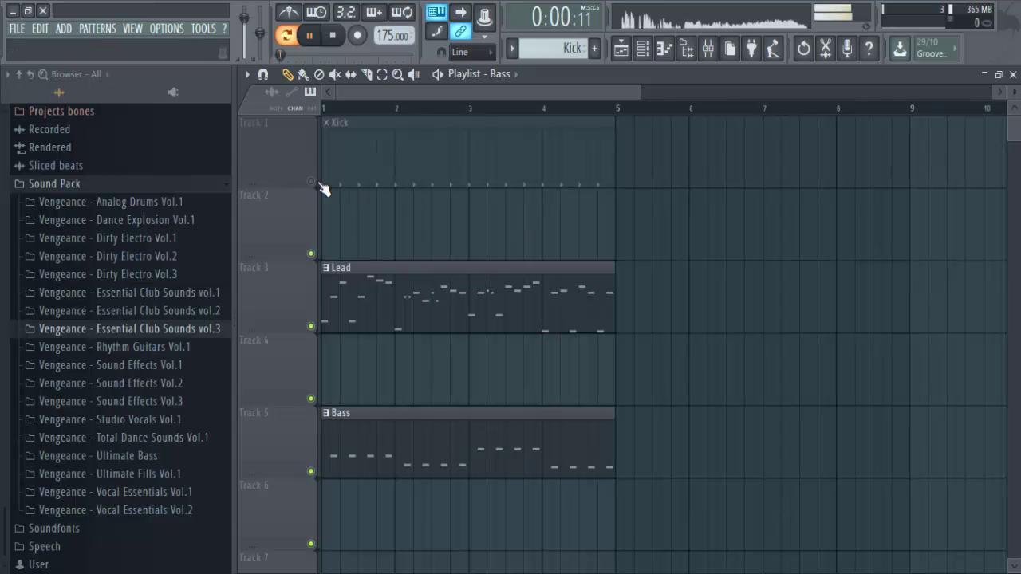
pyautogui.press('space')
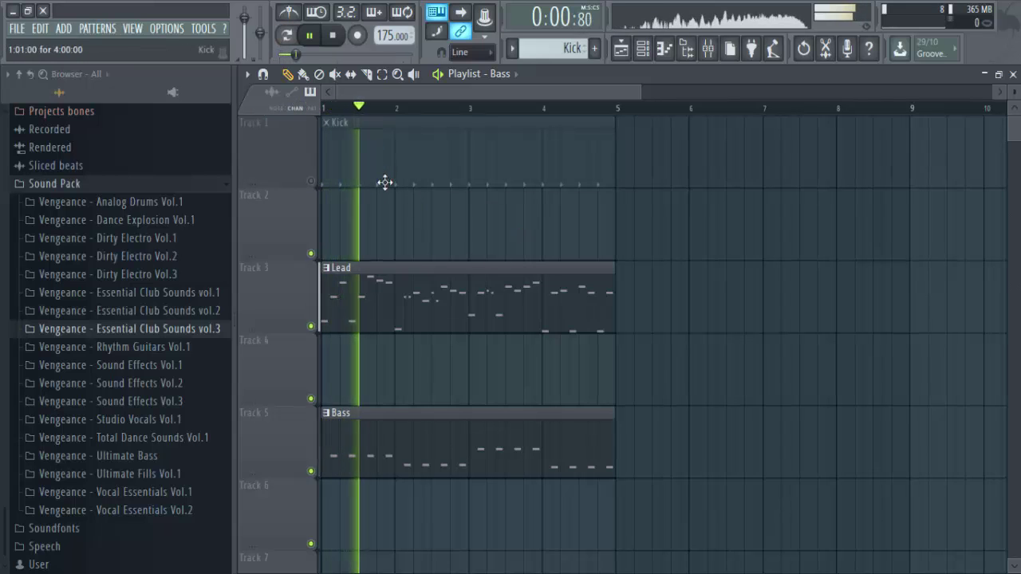
pyautogui.click(312, 182)
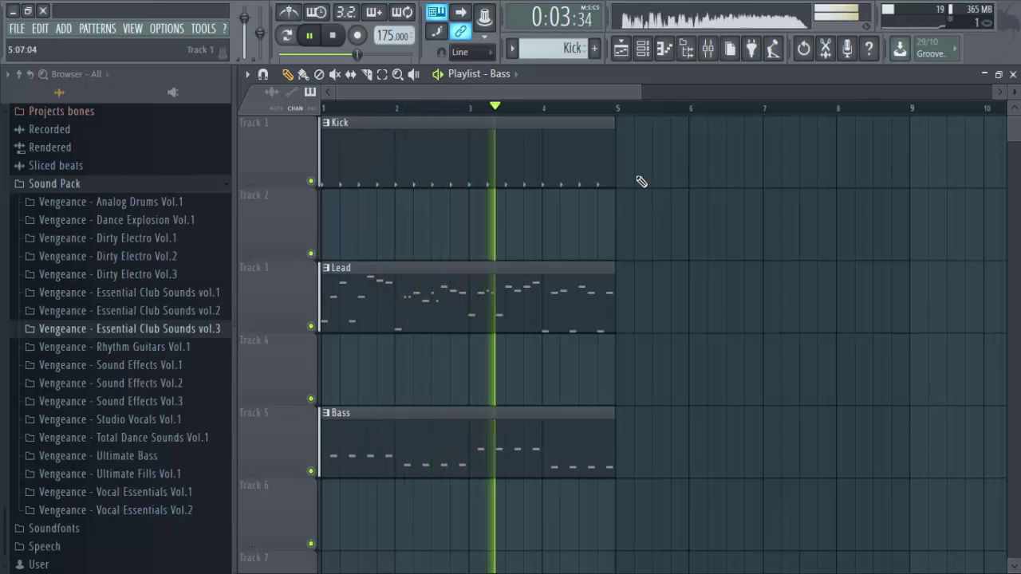
pyautogui.moveTo(612, 168)
pyautogui.mouseDown()
pyautogui.moveTo(597, 175)
pyautogui.moveTo(607, 186)
pyautogui.mouseUp()
pyautogui.press('space')
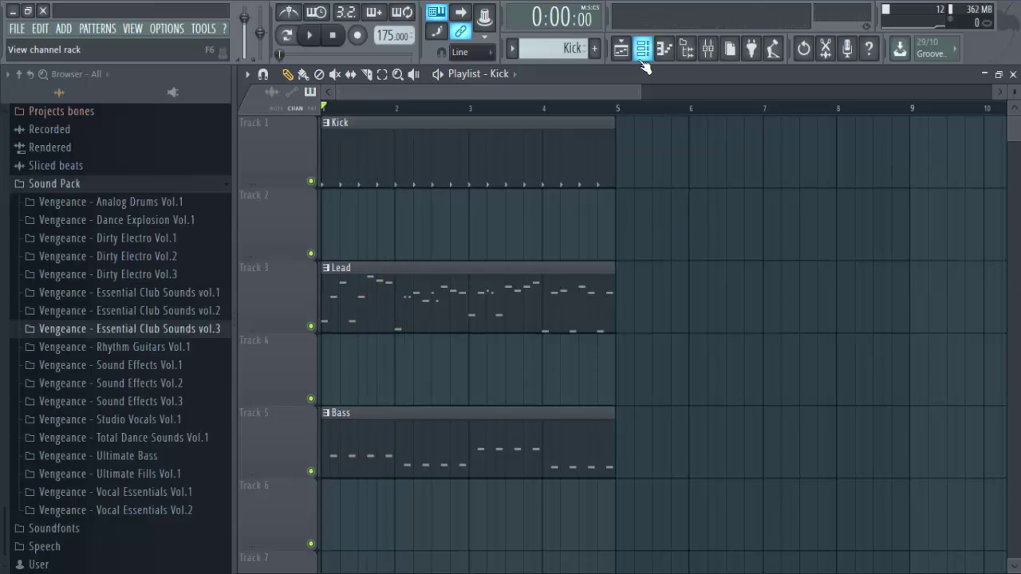
# - Browse Essential Club Sounds vol.3 to the VEC3 HH Open folder and preview an open hi-hat
pyautogui.moveTo(643, 93); pyautogui.dragTo(424, 176)
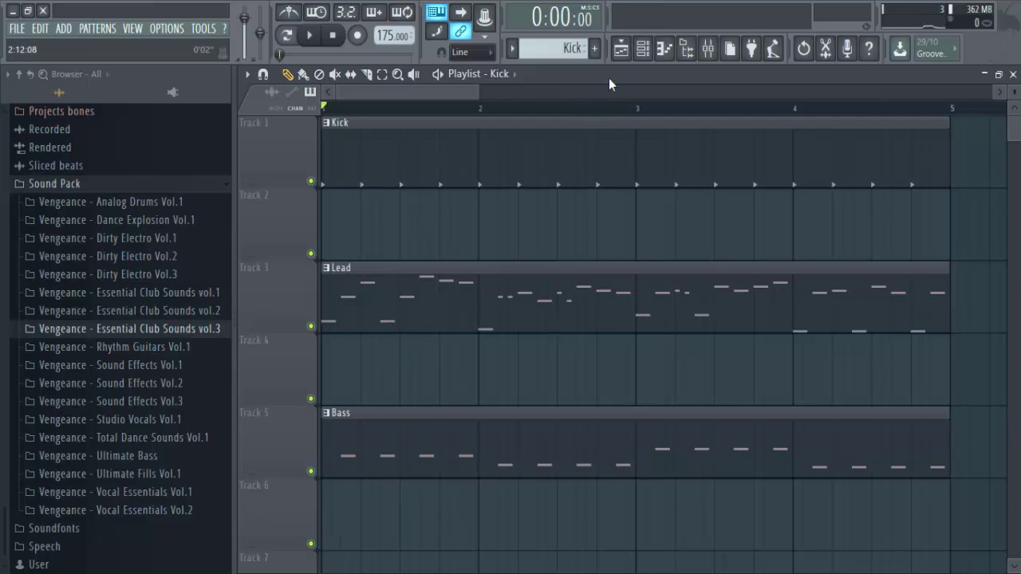
pyautogui.click(645, 54)
pyautogui.click(644, 54)
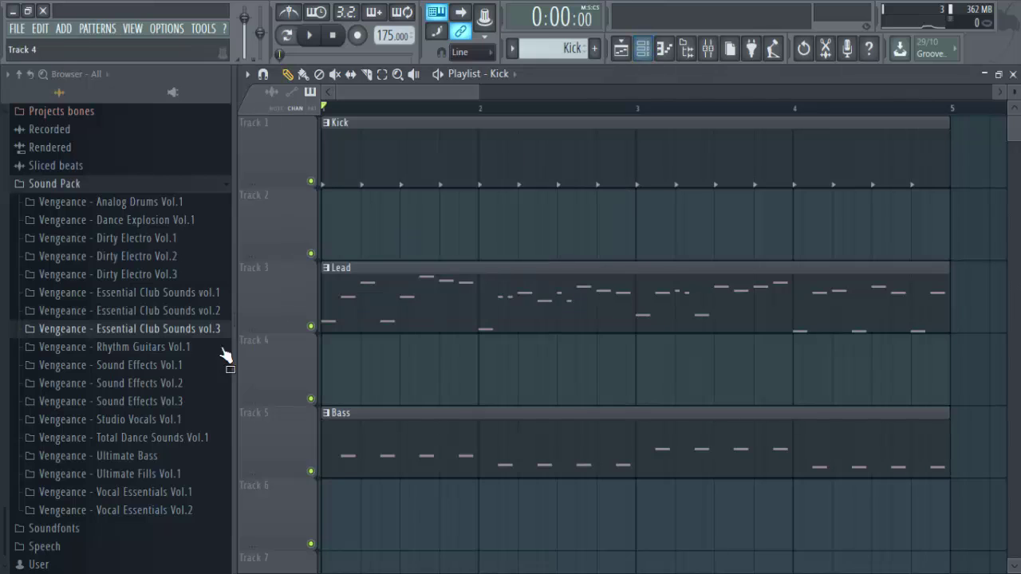
pyautogui.click(185, 330)
pyautogui.click(171, 386)
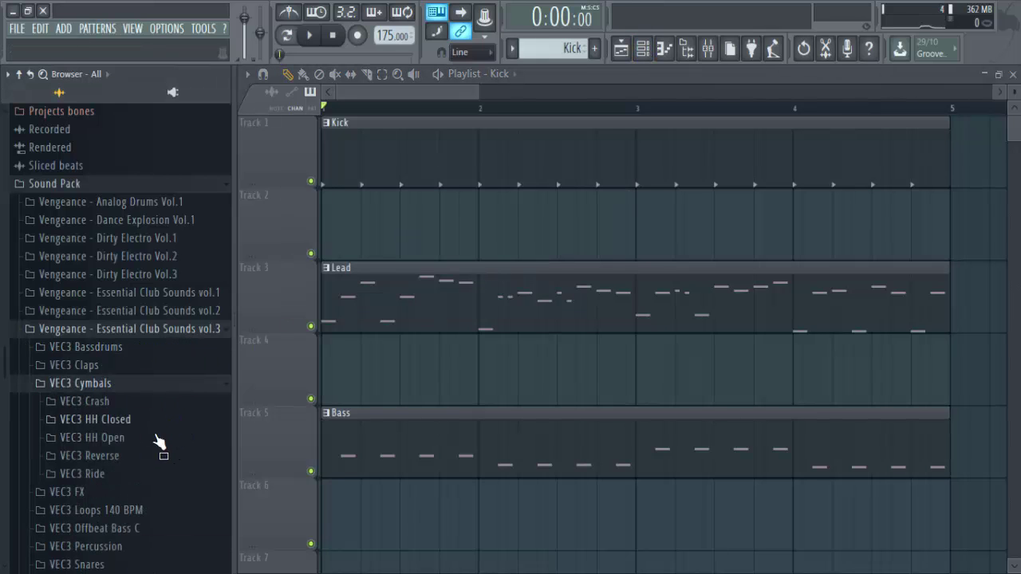
pyautogui.click(154, 438)
pyautogui.click(162, 419)
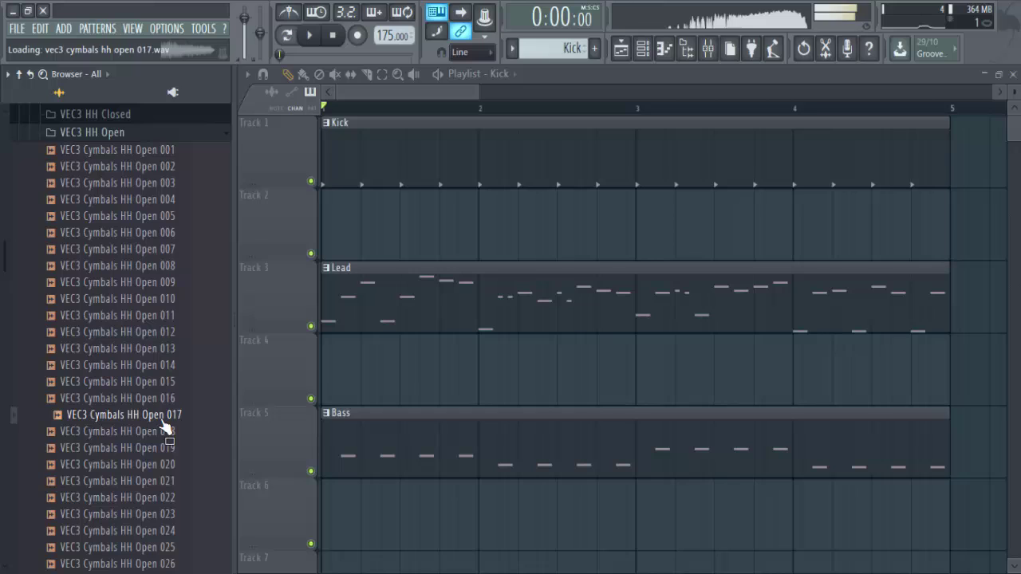
# - Create a new pattern named 'Hi Hat' and add the HH Open 007 sample as a channel
pyautogui.click(594, 47)
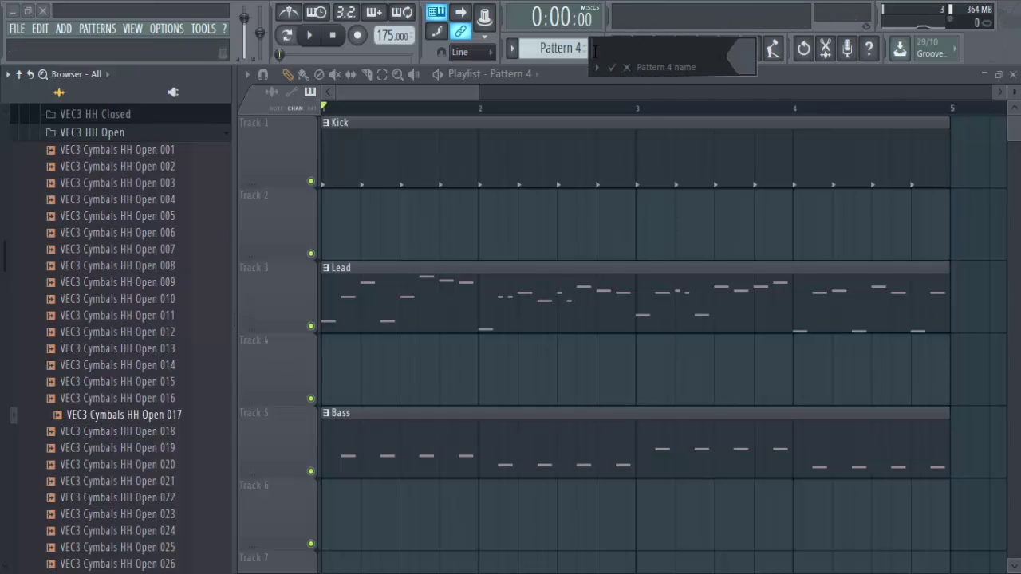
pyautogui.write('Hi Hat')
pyautogui.press('Return')
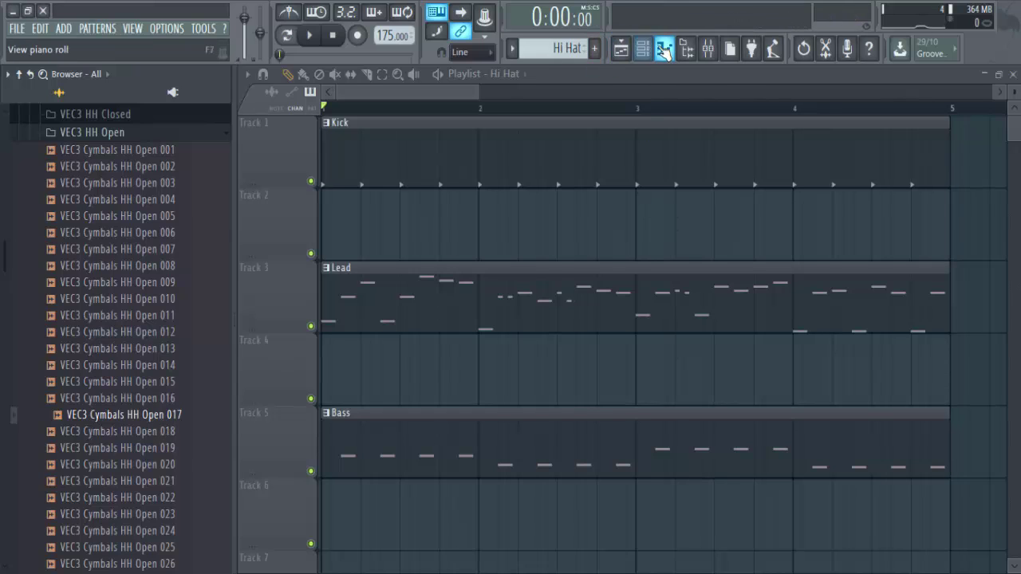
pyautogui.click(642, 48)
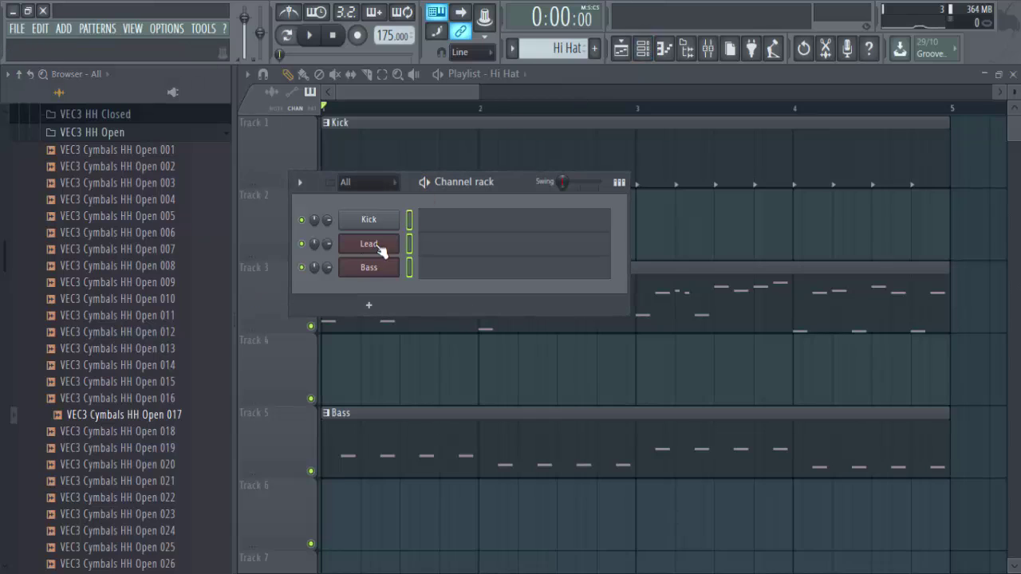
pyautogui.moveTo(160, 251); pyautogui.dragTo(355, 239)
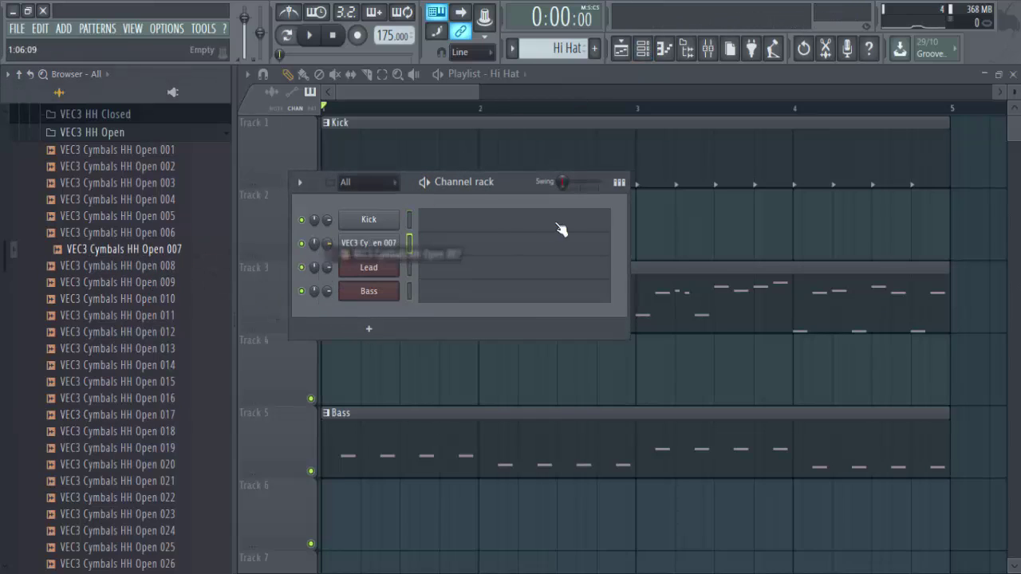
pyautogui.click(618, 182)
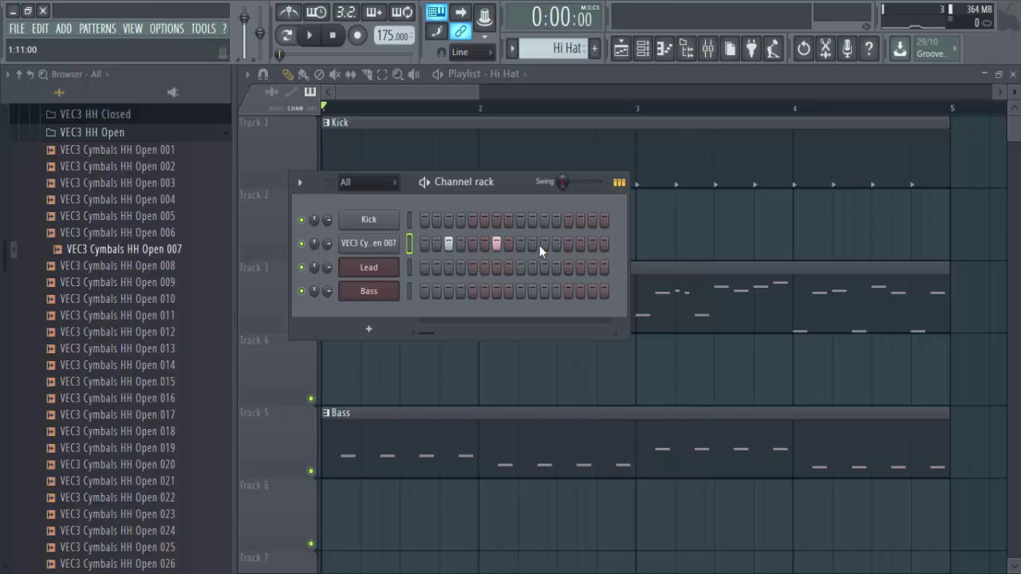
# - Rename the new open hi-hat channel to 'Hi Hat'
pyautogui.keyDown('shift'); pyautogui.click(399, 250); pyautogui.keyUp('shift')
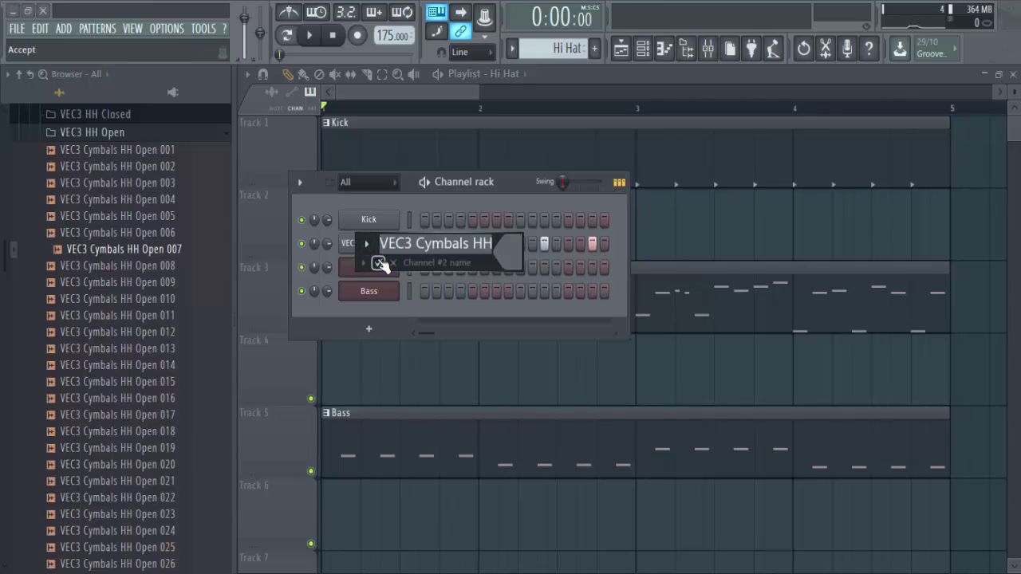
pyautogui.write('Hi Hat')
pyautogui.click(379, 263)
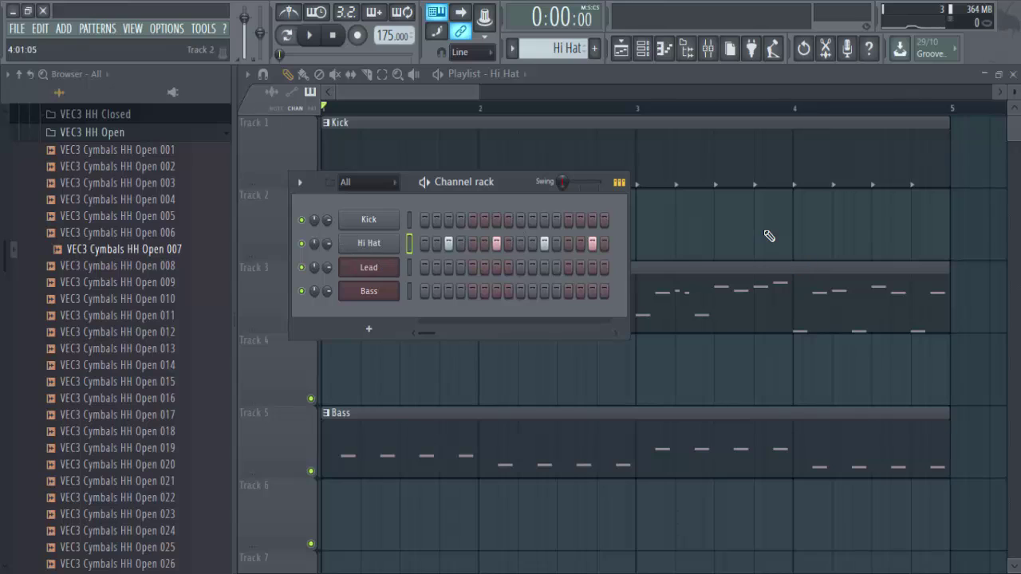
pyautogui.press('F6')
# - Paint Hi Hat clips at bars 1, 2, 3 and 4 on Track 2
pyautogui.click(322, 225)
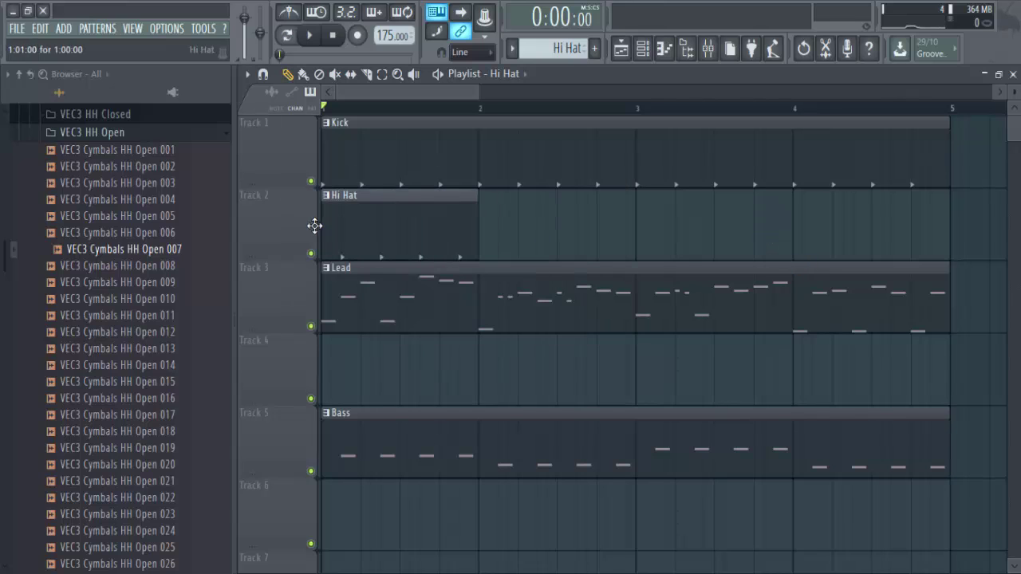
pyautogui.click(486, 232)
pyautogui.click(642, 238)
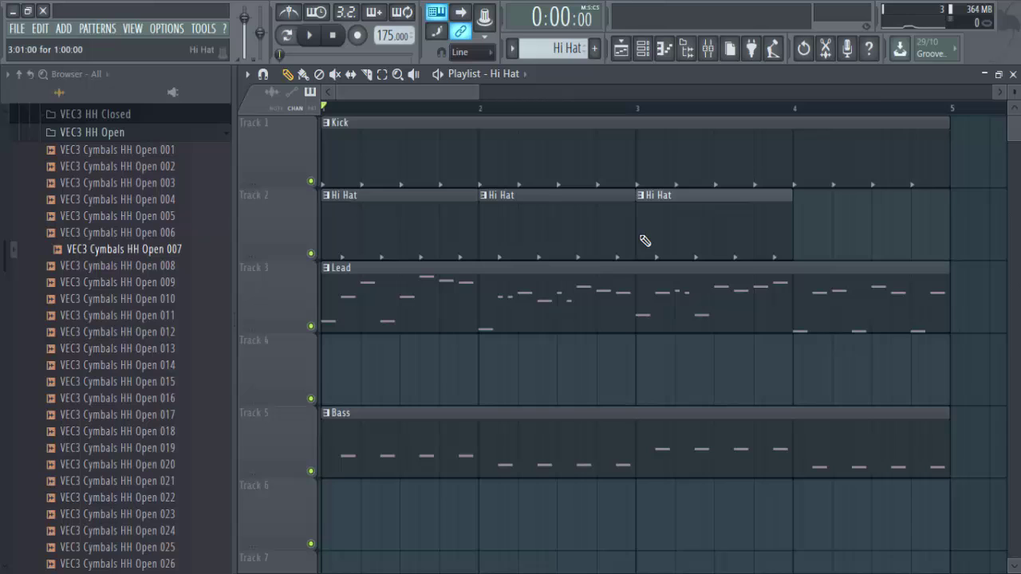
pyautogui.click(800, 236)
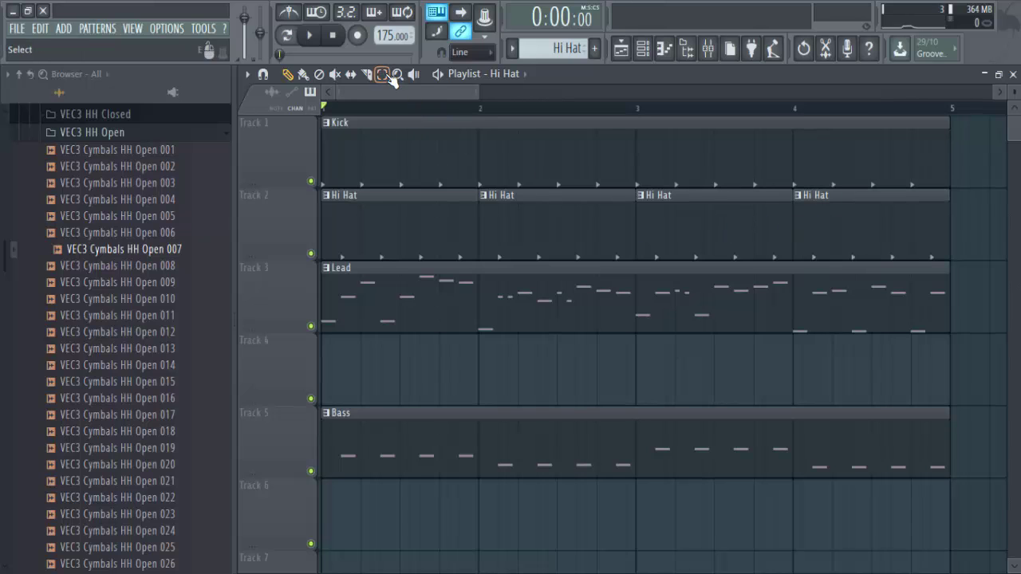
# - Move the Hi Hat, Lead and Bass clips down two tracks
pyautogui.moveTo(295, 190); pyautogui.dragTo(312, 498)
pyautogui.moveTo(359, 285); pyautogui.dragTo(344, 415)
pyautogui.click(360, 349)
# - Move all four Hi Hat clips up to Track 3 and shrink the track heights
pyautogui.moveTo(359, 349); pyautogui.dragTo(381, 307)
pyautogui.moveTo(545, 363); pyautogui.dragTo(540, 292)
pyautogui.moveTo(641, 359); pyautogui.dragTo(647, 274)
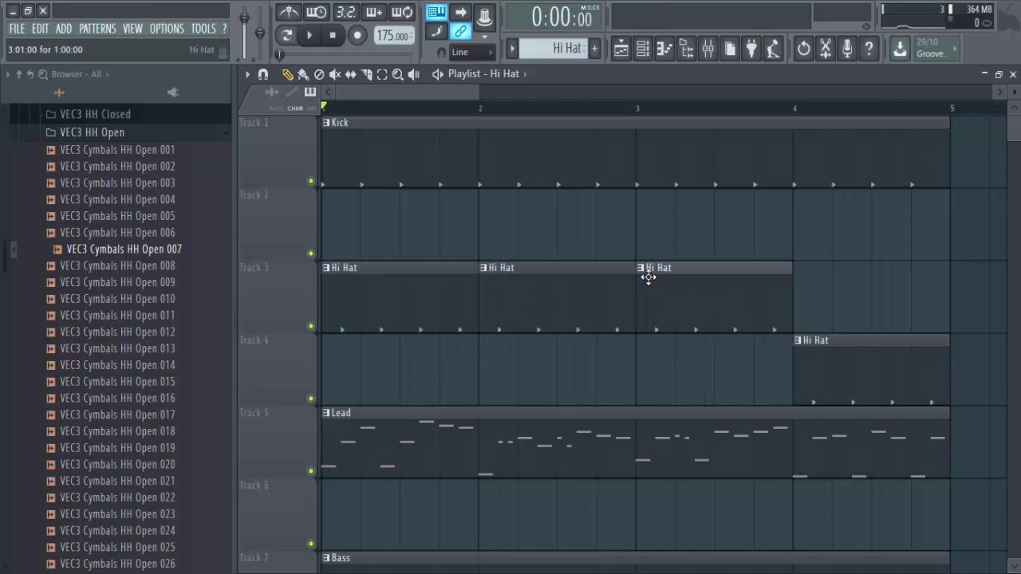
pyautogui.moveTo(803, 342); pyautogui.dragTo(832, 277)
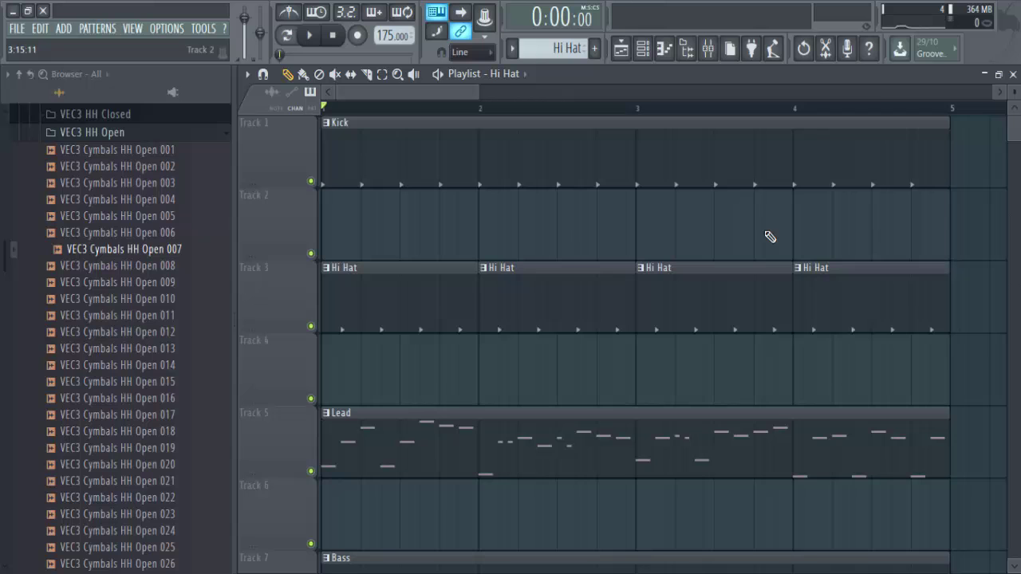
pyautogui.moveTo(478, 92); pyautogui.dragTo(464, 93)
pyautogui.moveTo(1015, 140); pyautogui.dragTo(1015, 91)
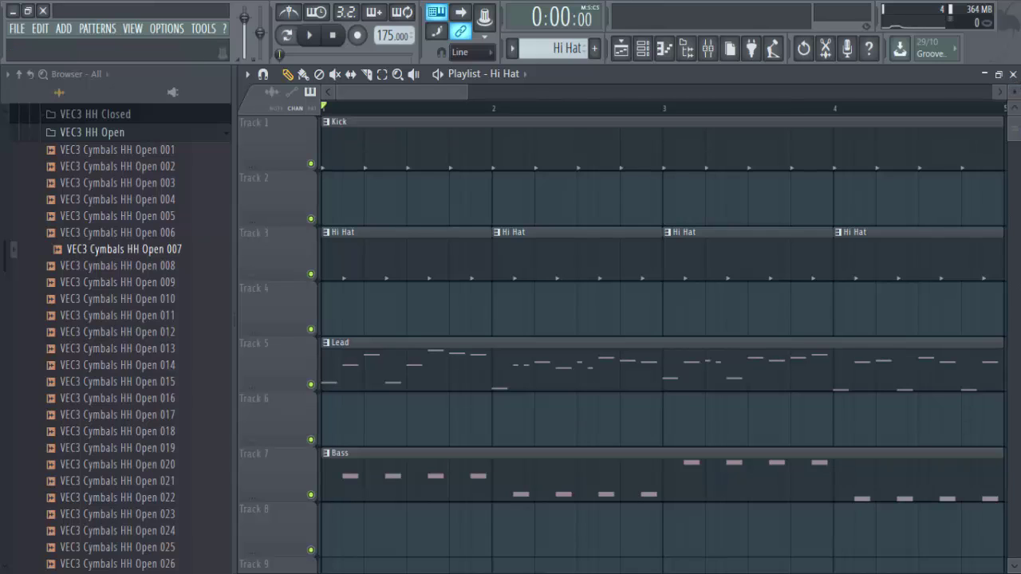
# - Mute the Lead track and play the song to audition the arrangement
pyautogui.click(312, 385)
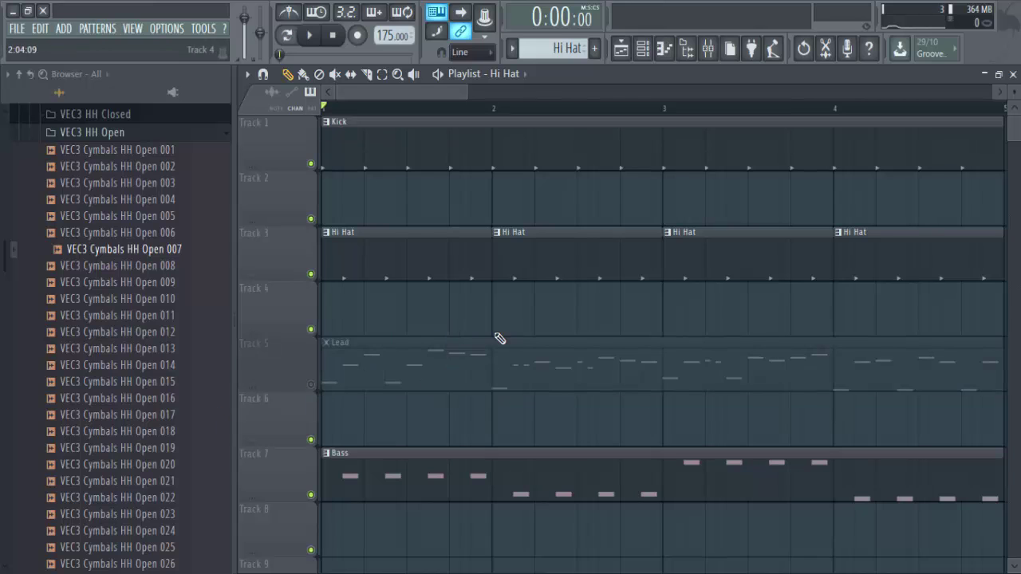
pyautogui.press('space')
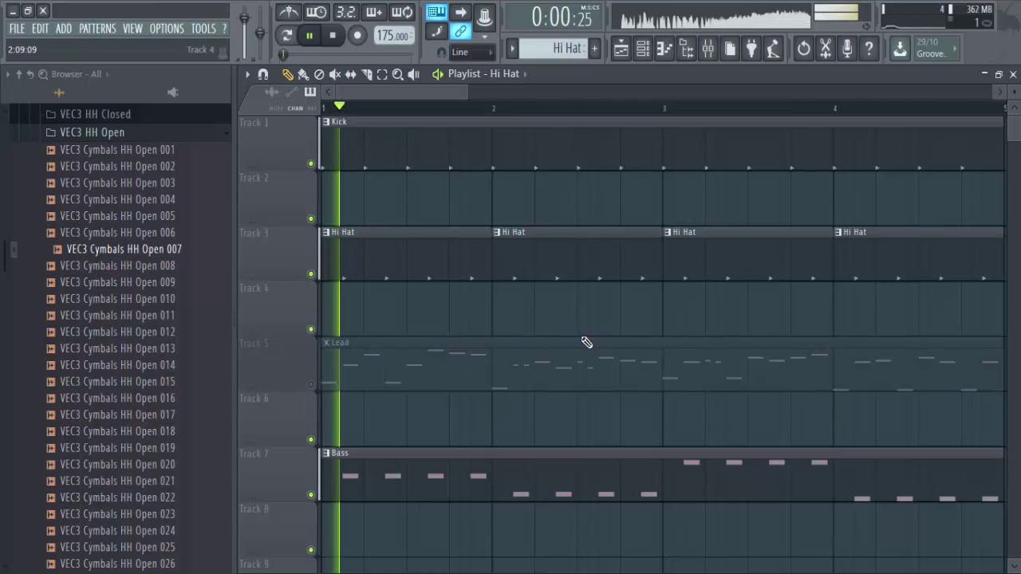
pyautogui.click(643, 48)
pyautogui.press('space')
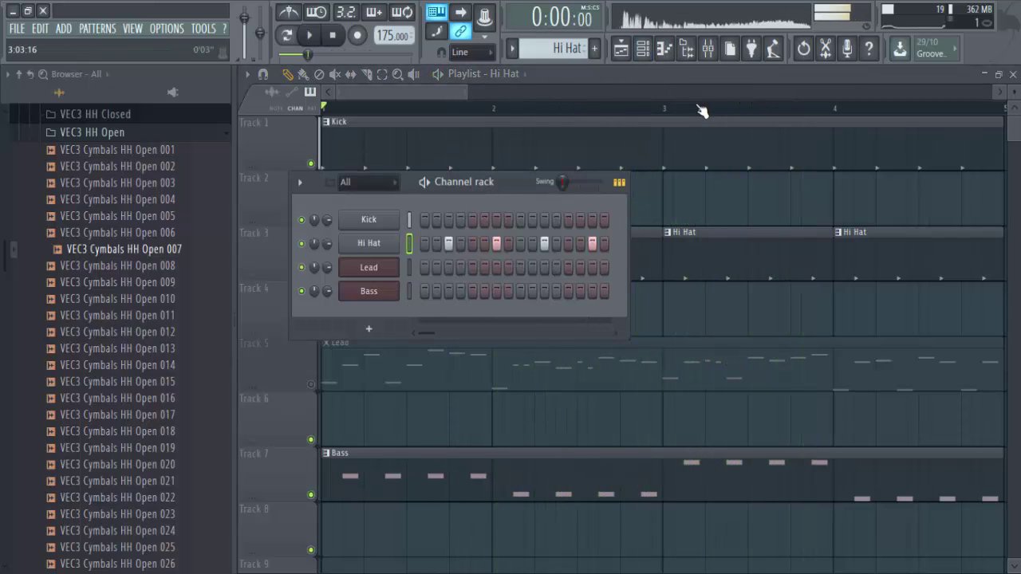
# - Turn up the Hi Hat sampler's OUT fade knob to shorten the open-hat tail
pyautogui.click(391, 249)
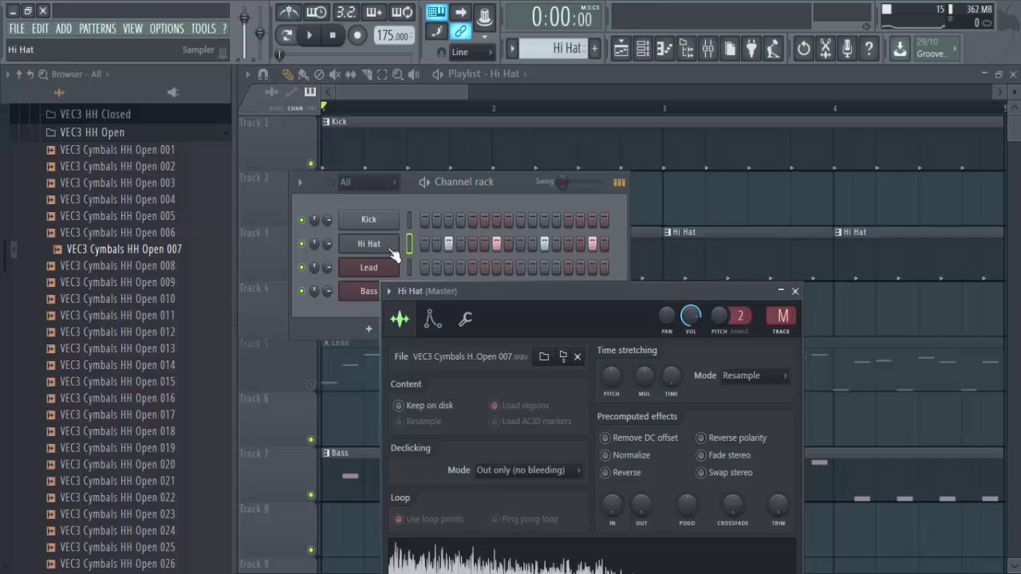
pyautogui.moveTo(641, 504); pyautogui.dragTo(642, 491)
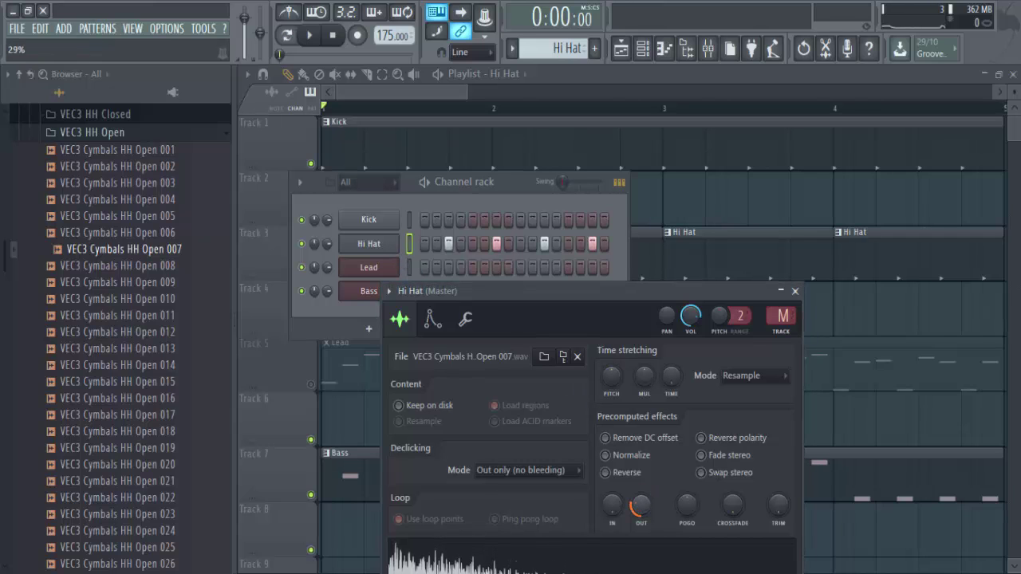
pyautogui.moveTo(607, 291); pyautogui.dragTo(683, 186)
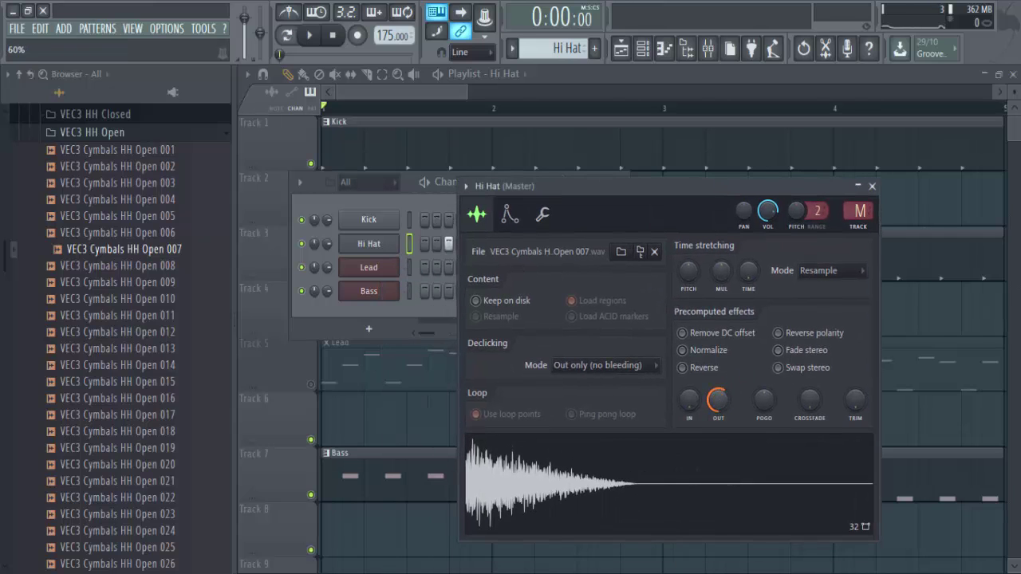
pyautogui.press('space')
pyautogui.moveTo(718, 410); pyautogui.dragTo(721, 407)
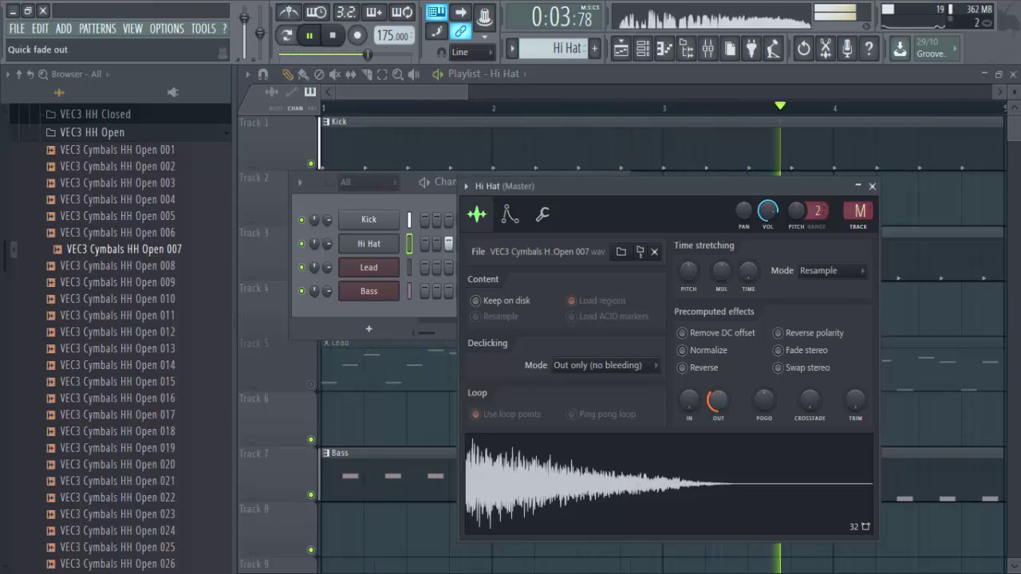
pyautogui.click(872, 185)
# - Swap to the VEC3 HH Closed folder and audition closed hi-hats, settling on HH Closed 02
pyautogui.press('space')
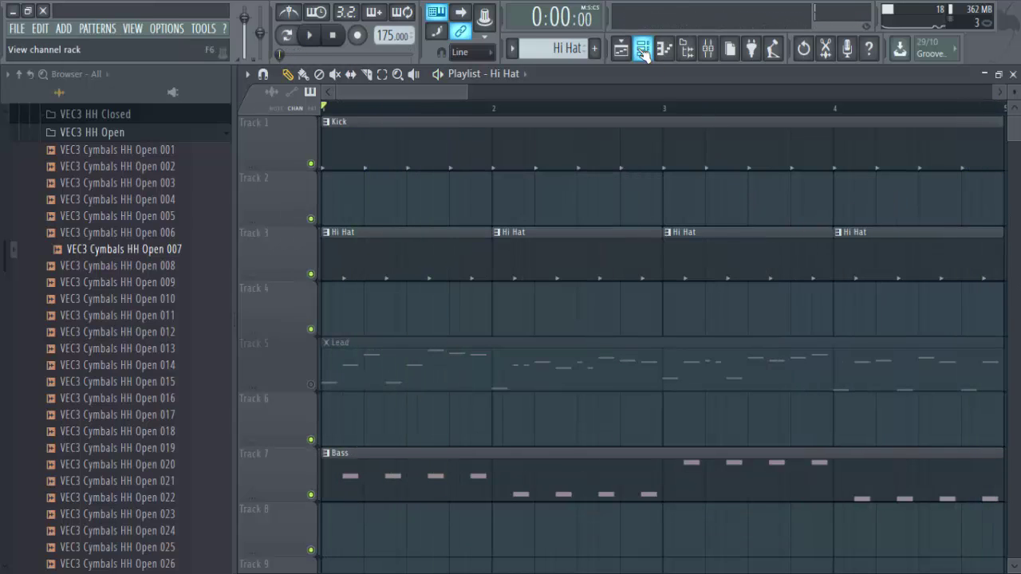
pyautogui.click(642, 49)
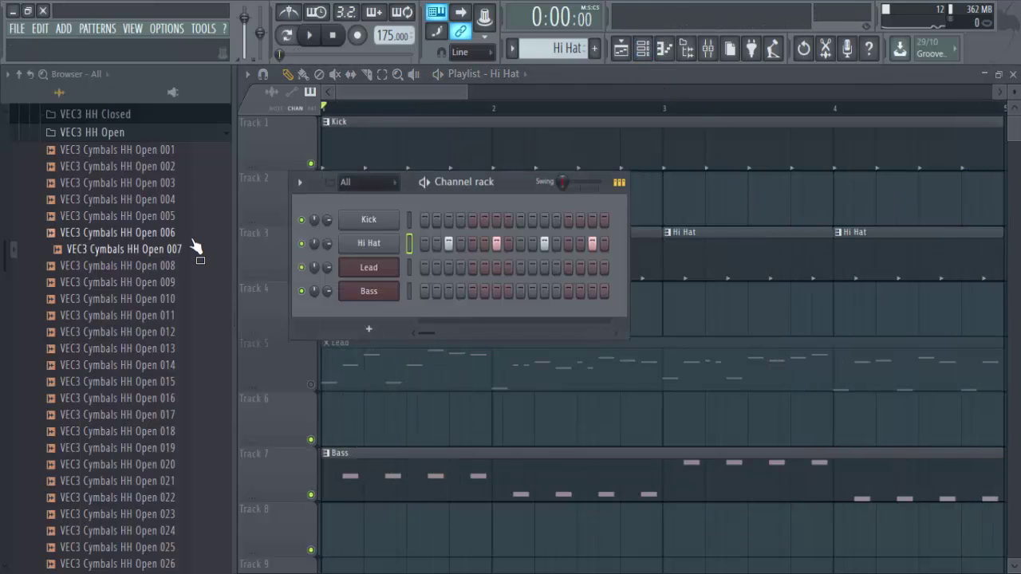
pyautogui.click(167, 137)
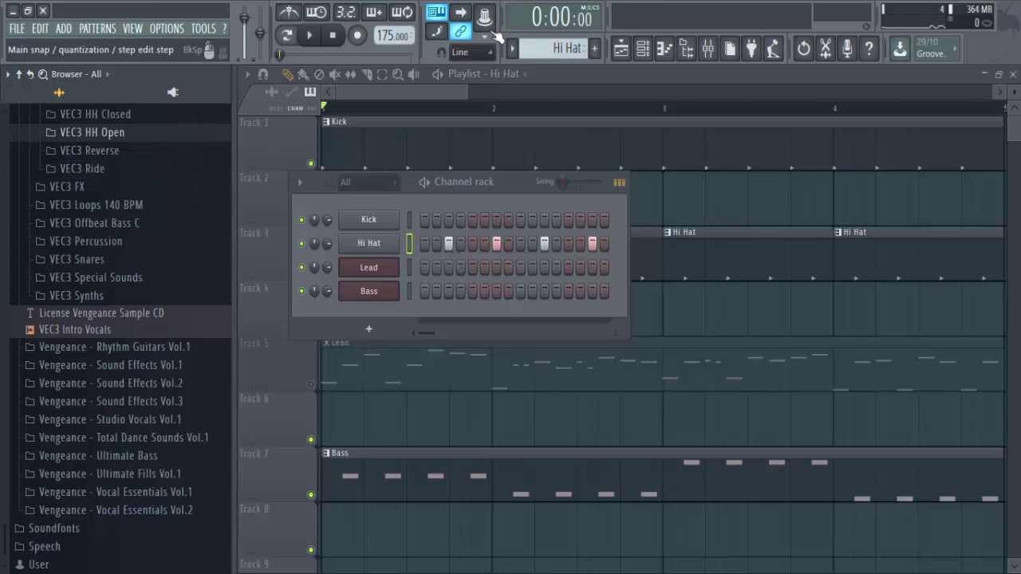
pyautogui.click(112, 115)
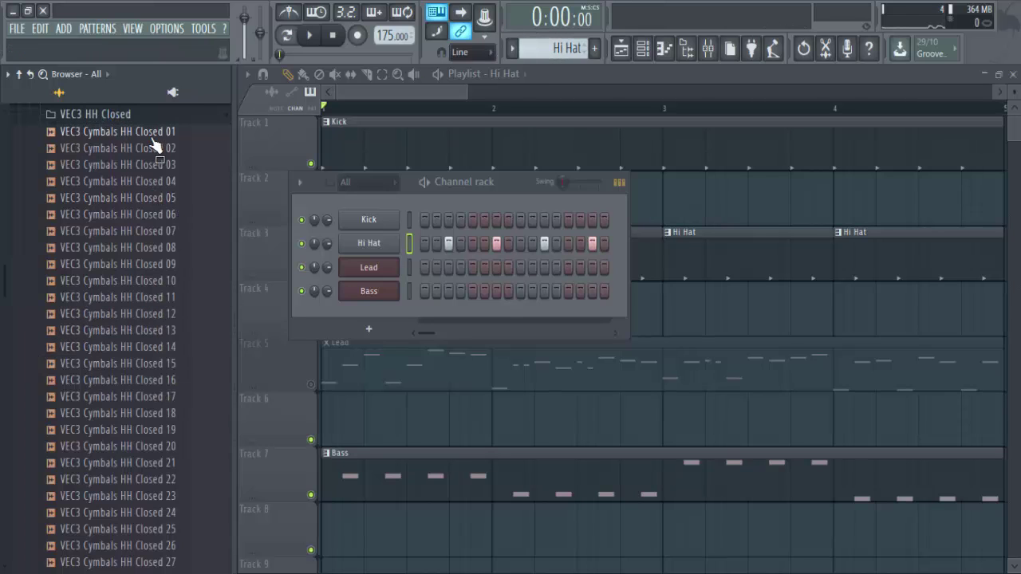
pyautogui.click(134, 395)
pyautogui.click(171, 229)
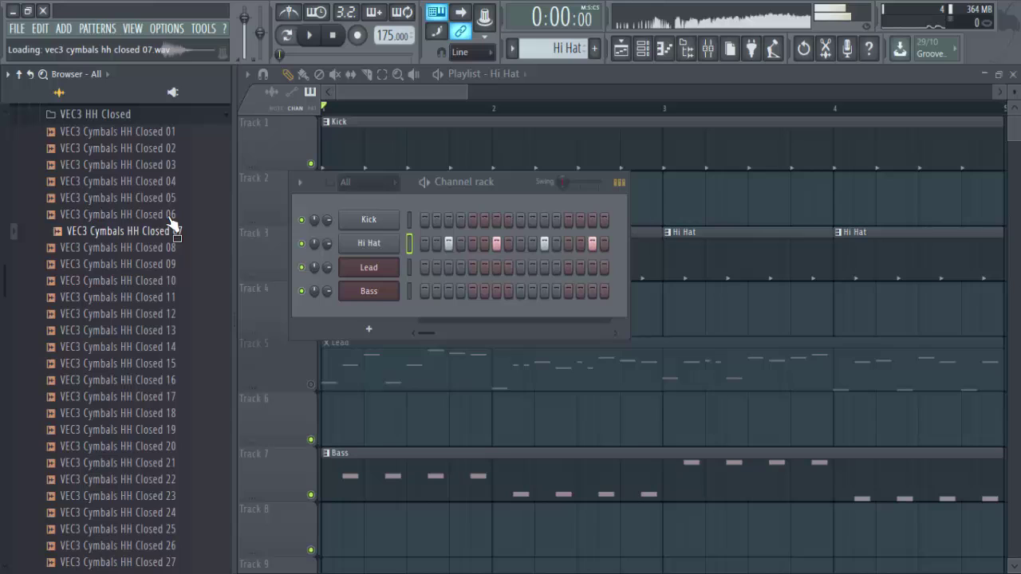
pyautogui.click(181, 181)
pyautogui.click(182, 166)
pyautogui.click(182, 150)
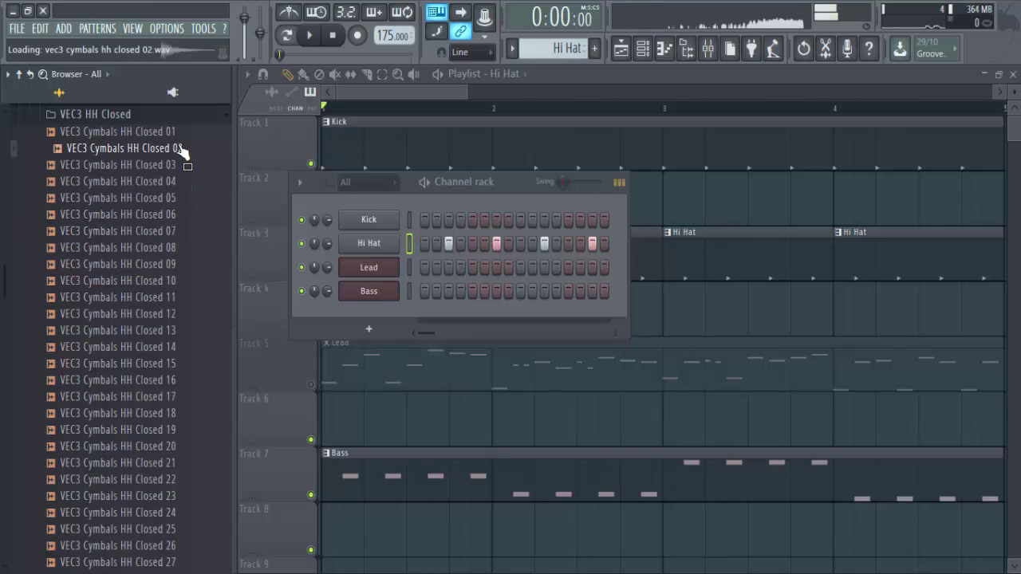
# - Add VEC3 Cymbals HH Closed 02 as a channel and switch on its closed-hat steps
pyautogui.moveTo(182, 150); pyautogui.dragTo(363, 257)
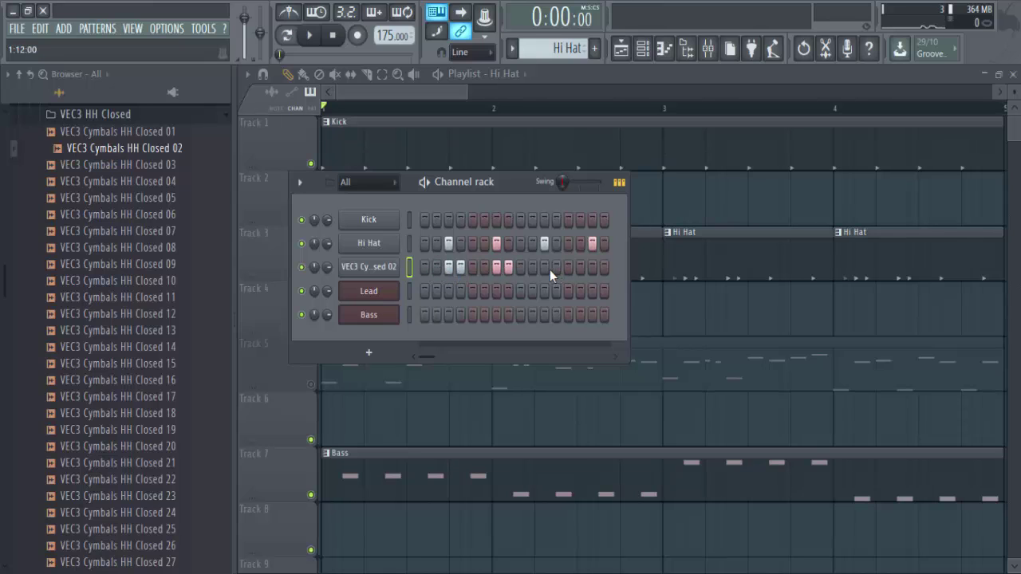
pyautogui.click(604, 267)
pyautogui.press('space')
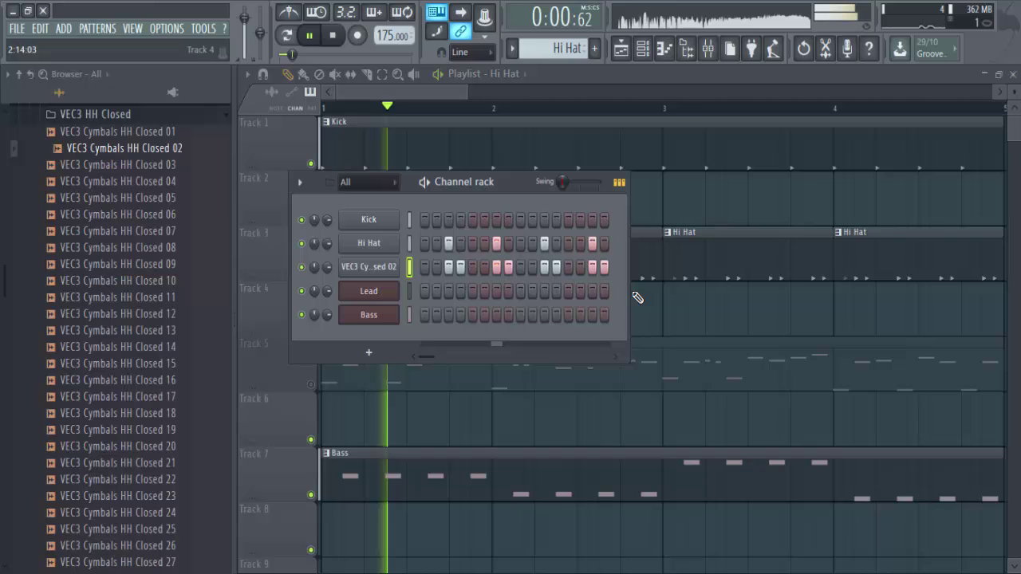
pyautogui.click(580, 267)
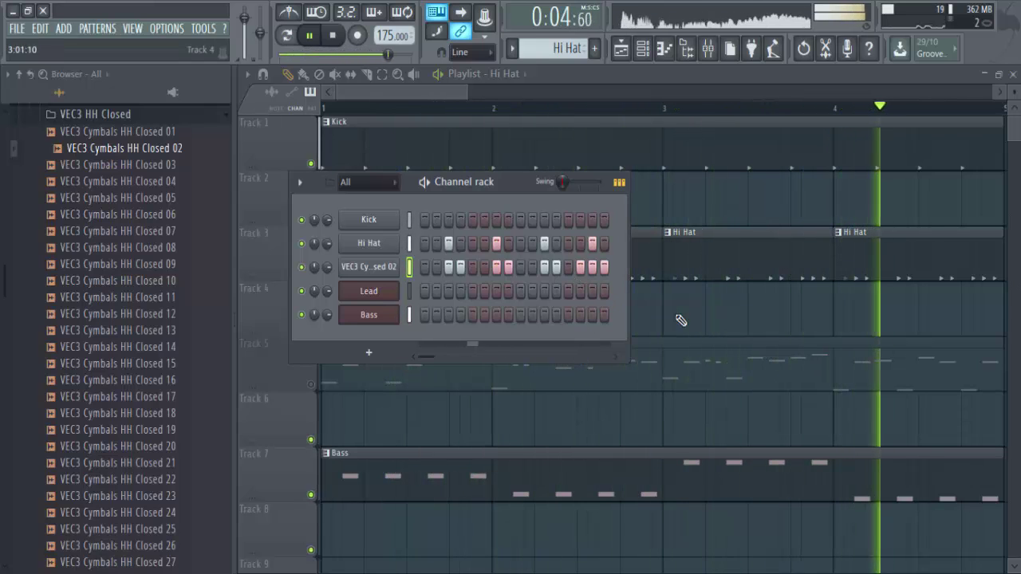
pyautogui.press('F6')
pyautogui.click(707, 49)
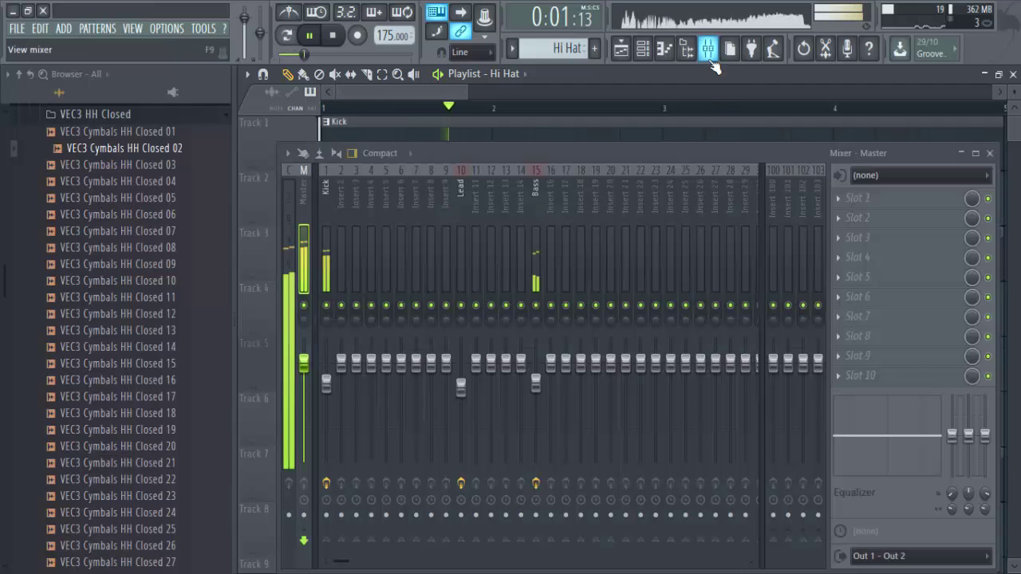
pyautogui.click(537, 273)
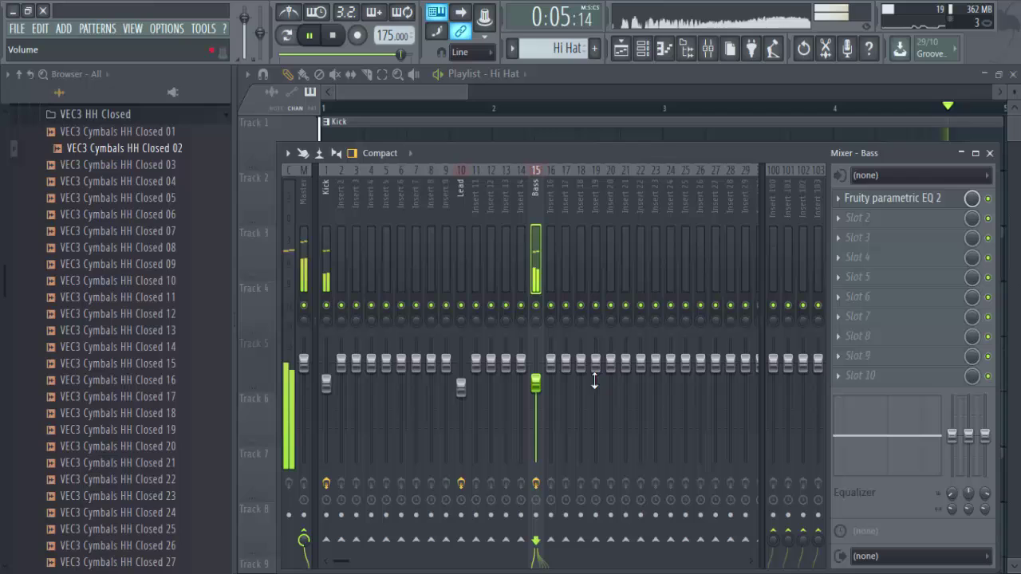
pyautogui.press('space')
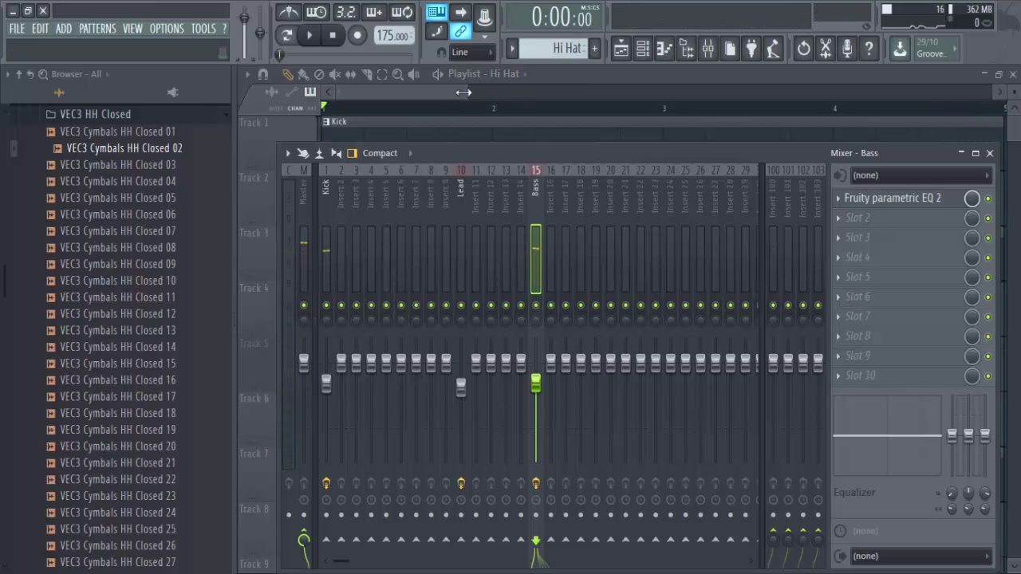
pyautogui.click(457, 94)
pyautogui.scroll(-2, 564, 106)
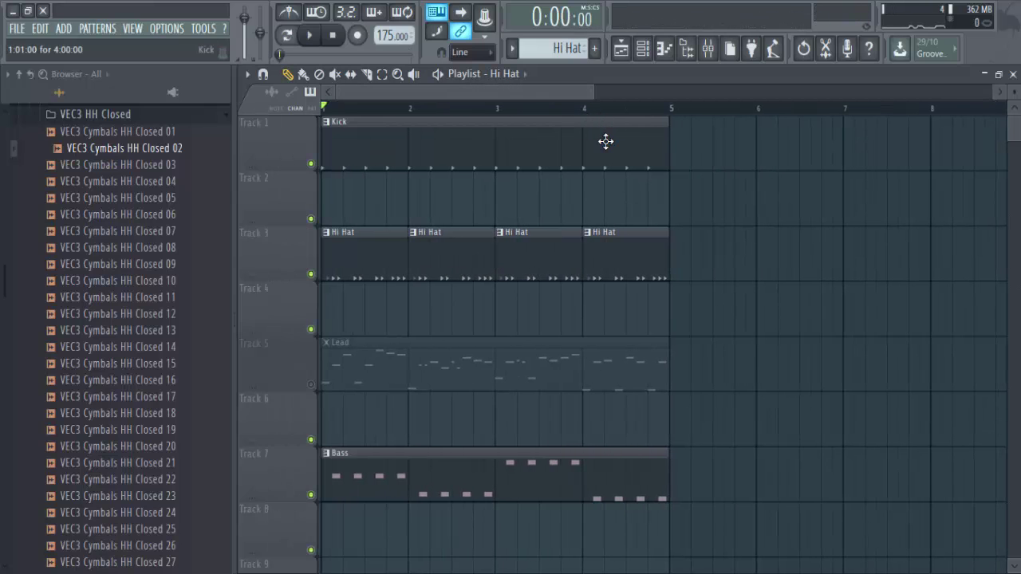
pyautogui.click(709, 61)
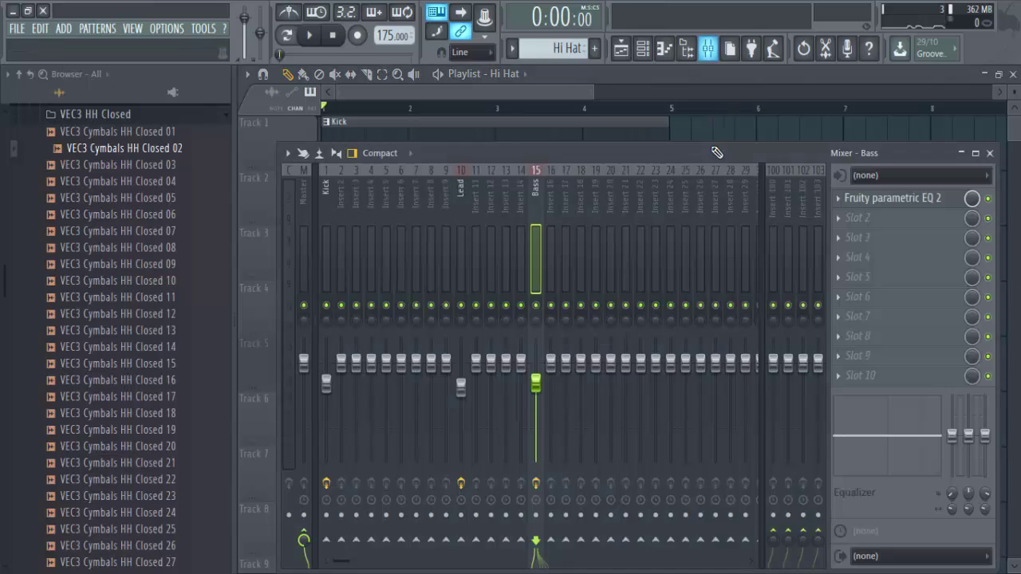
pyautogui.click(870, 246)
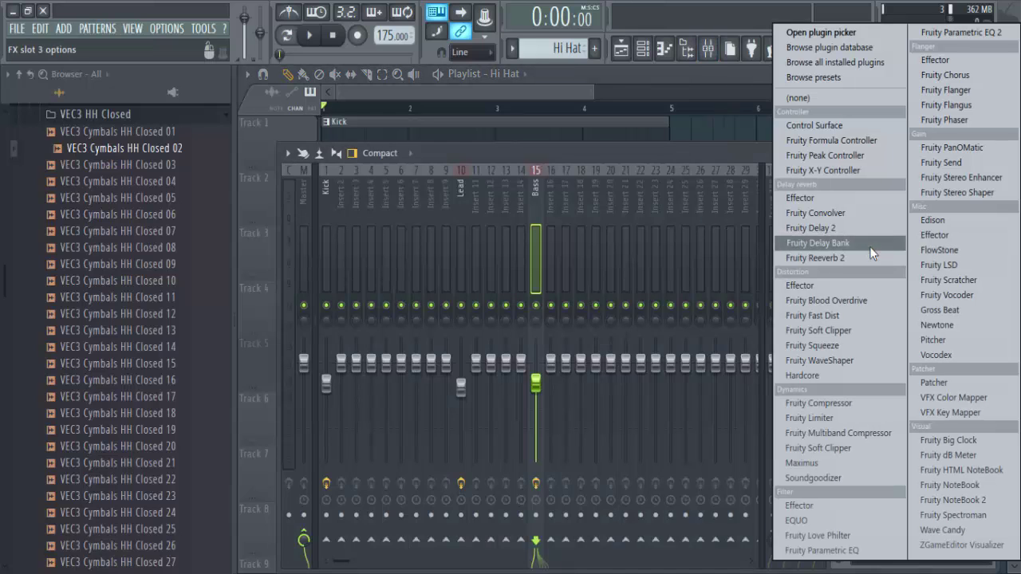
pyautogui.click(842, 360)
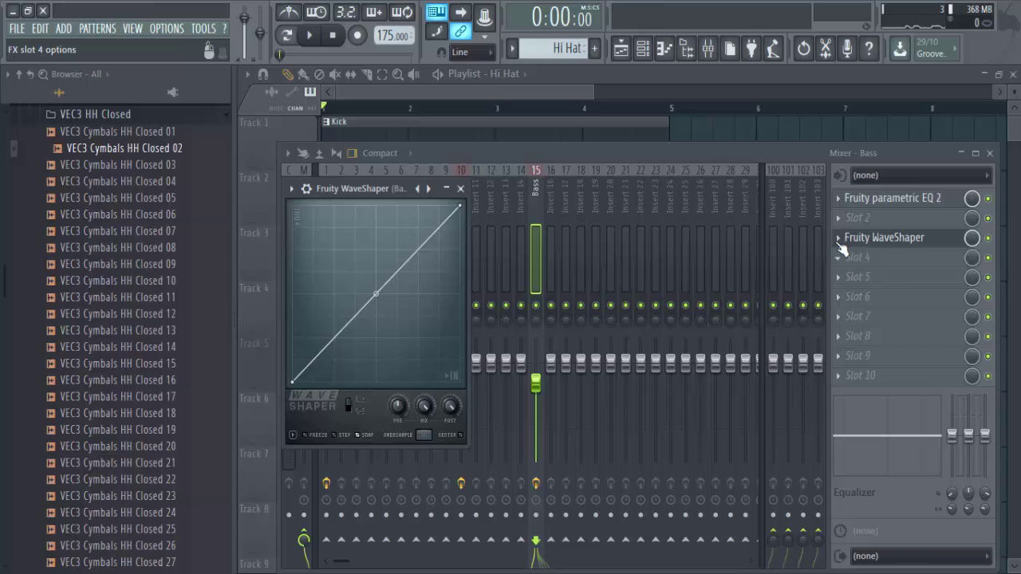
pyautogui.click(842, 249)
pyautogui.moveTo(852, 253)
pyautogui.click(820, 101)
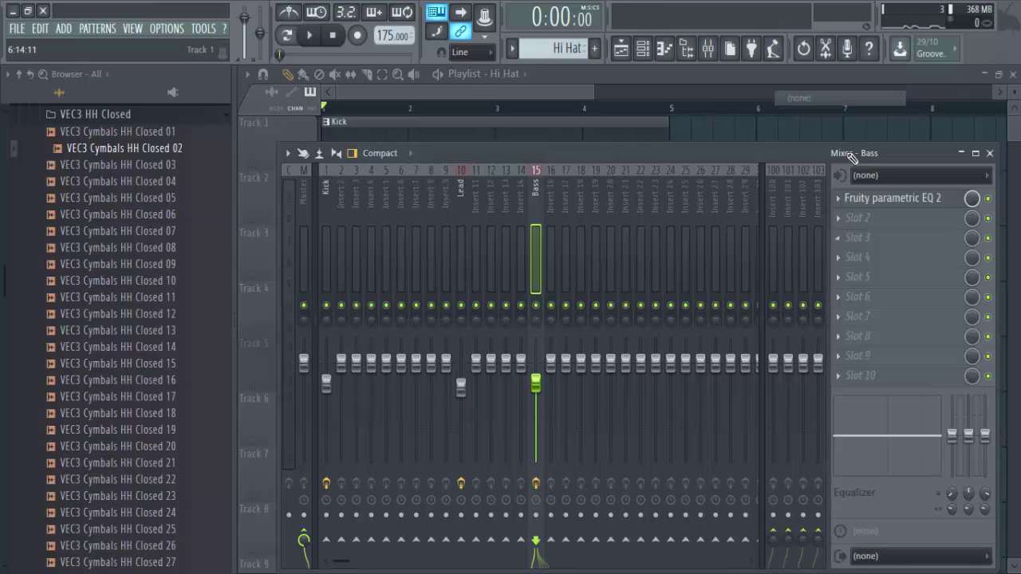
pyautogui.click(881, 237)
pyautogui.click(738, 159)
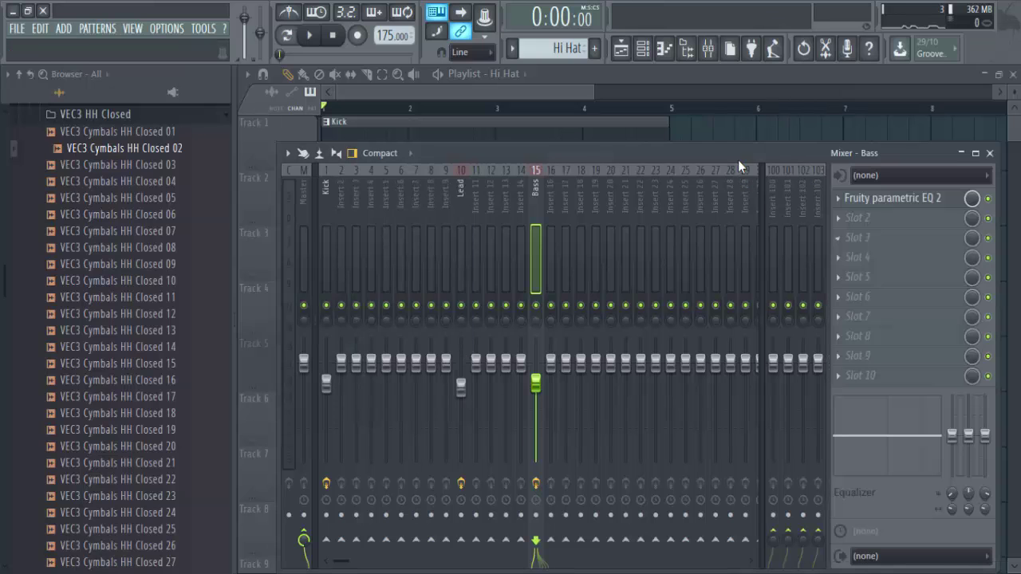
pyautogui.moveTo(596, 89); pyautogui.dragTo(463, 154)
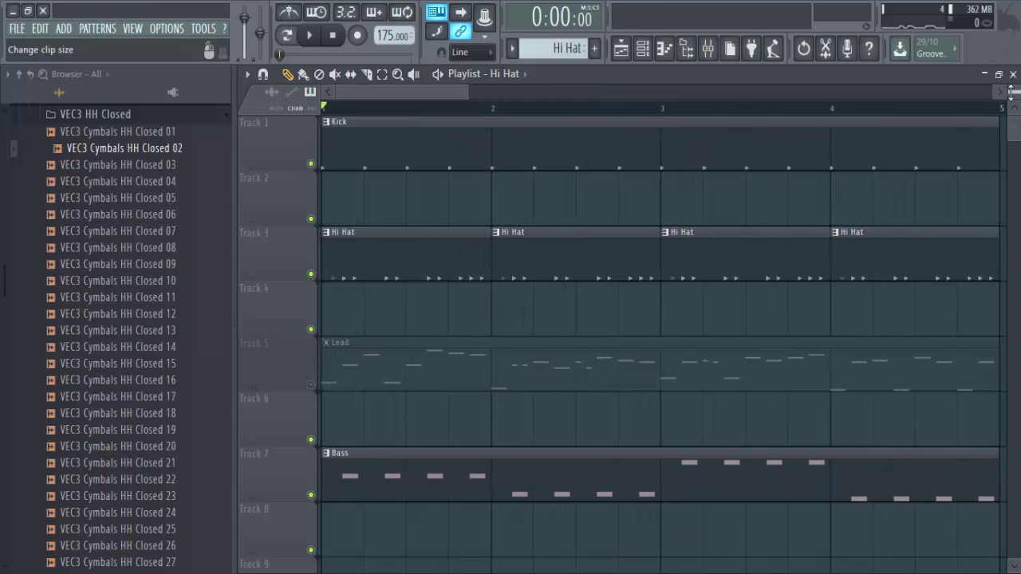
# - Enlarge the playlist track rows slightly, then open and close the channel rack
pyautogui.moveTo(1014, 115); pyautogui.dragTo(1014, 112)
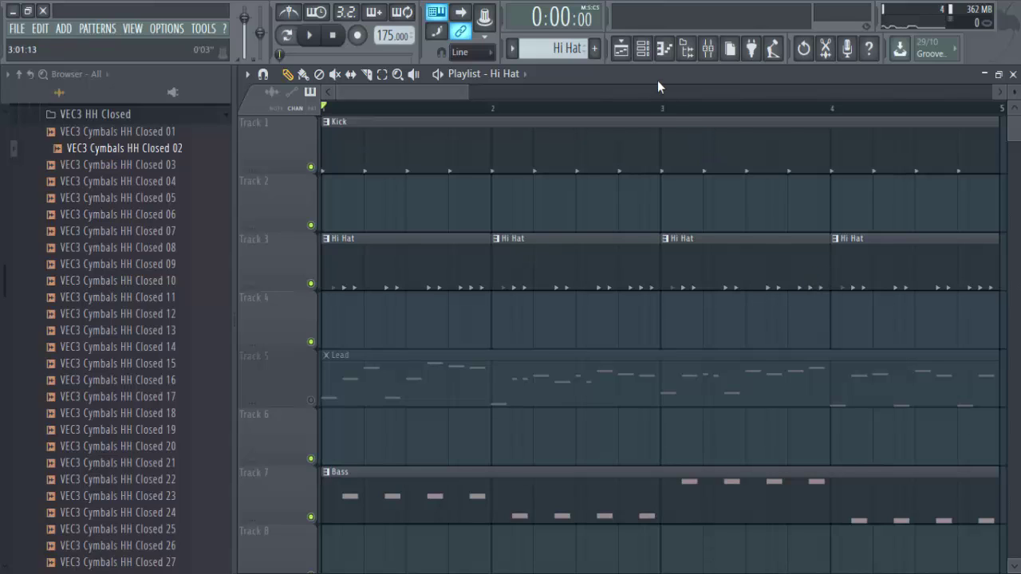
pyautogui.click(642, 48)
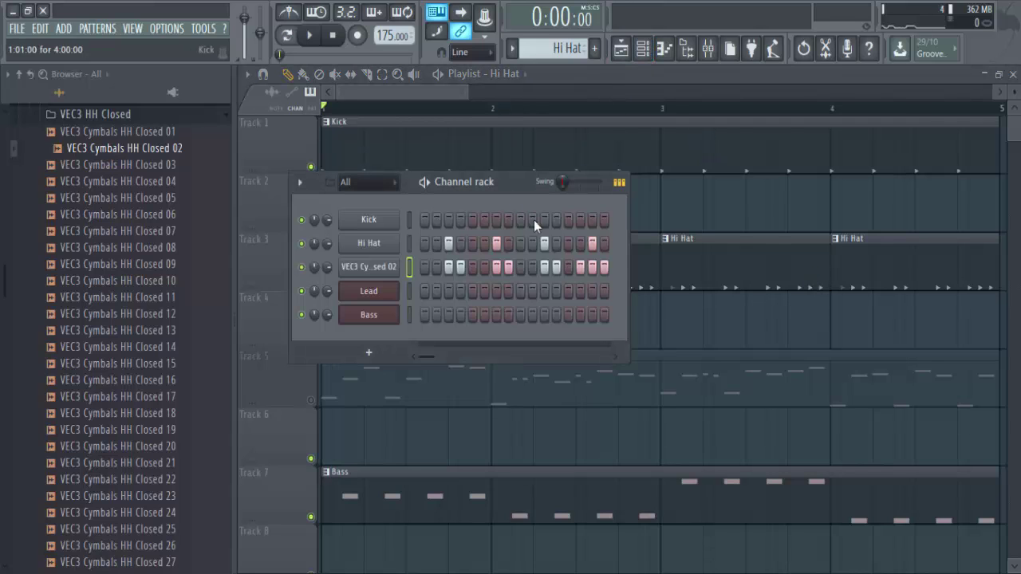
pyautogui.click(710, 340)
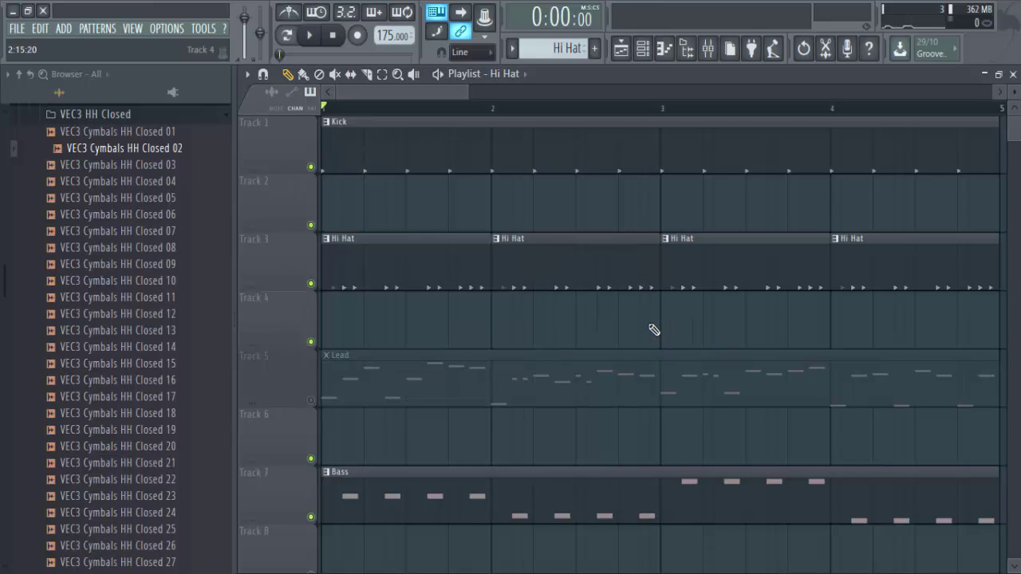